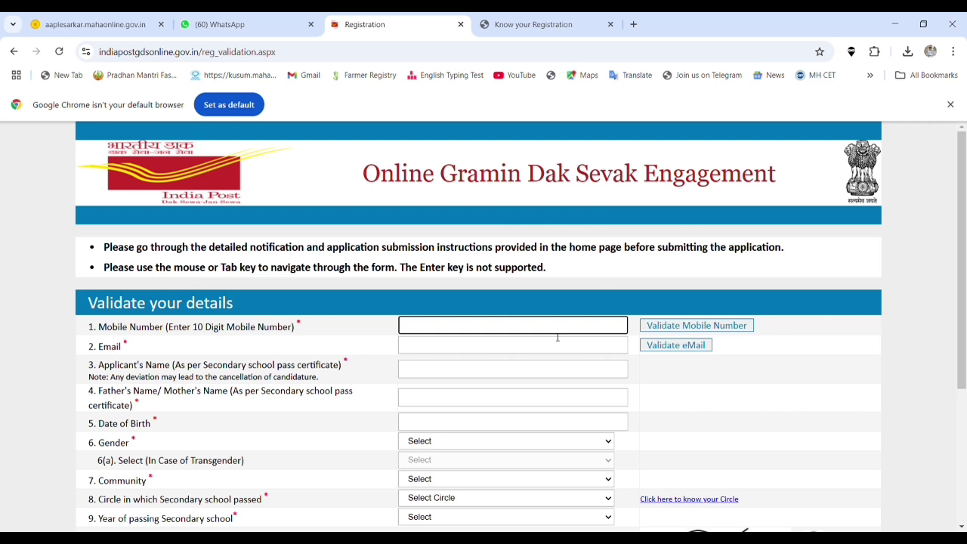
Step: Enter the applicant's mobile number, request its OTP, and submit the received code to validate it
text(9)
key(BackSpace)
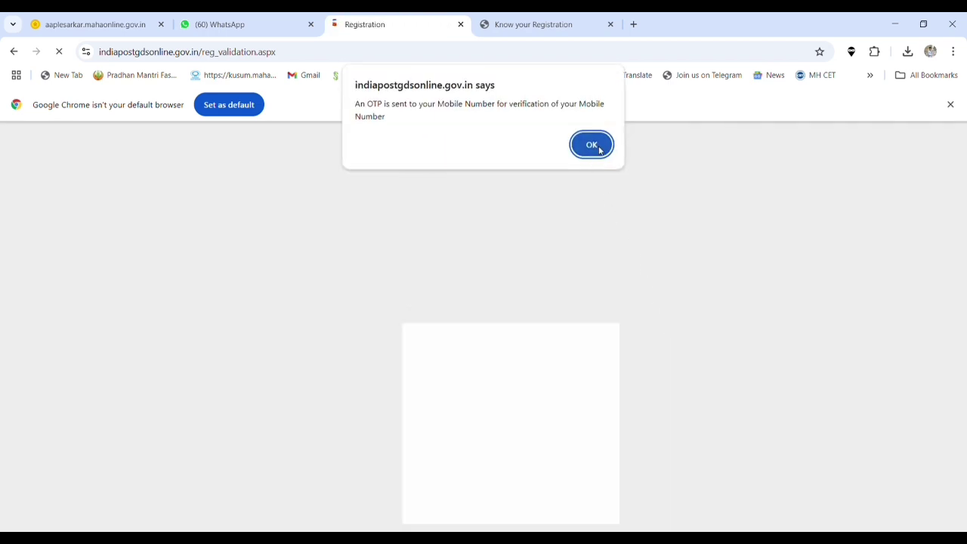
click(594, 147)
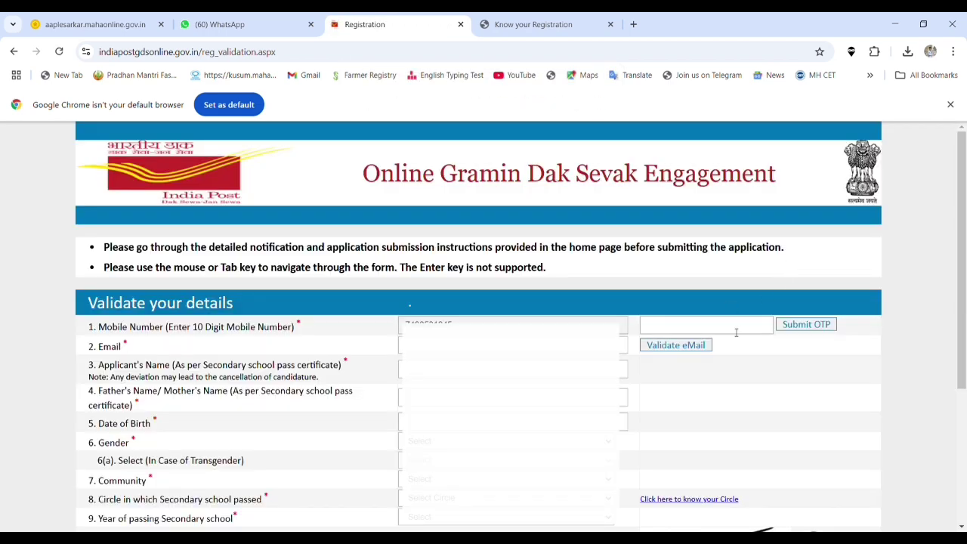
click(736, 330)
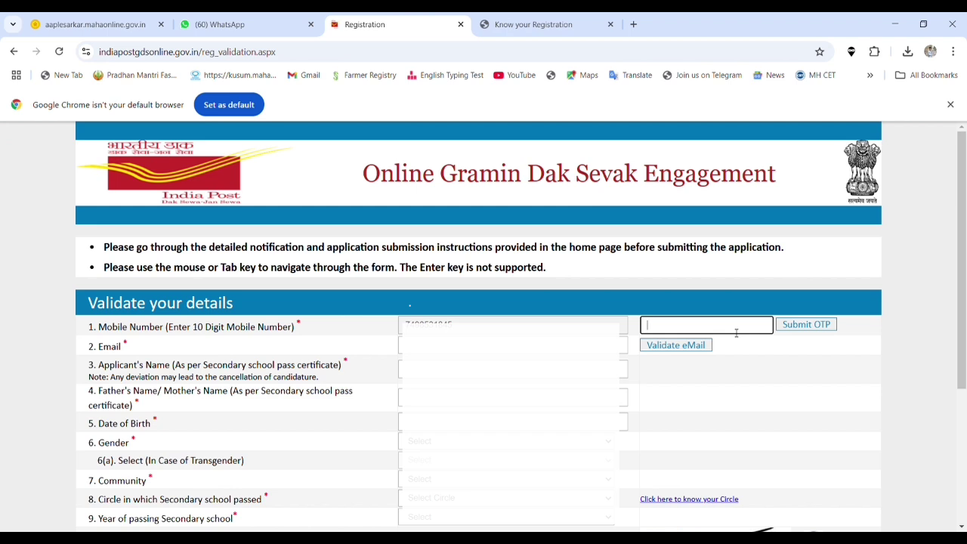
click(799, 327)
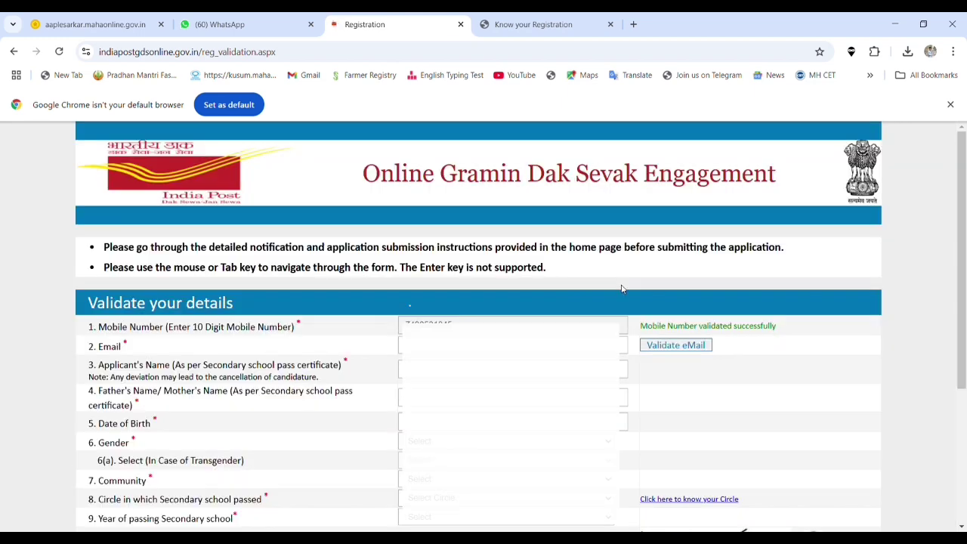
Step: Enter the applicant's e-mail address, request its OTP, and submit the received code to validate it
click(538, 342)
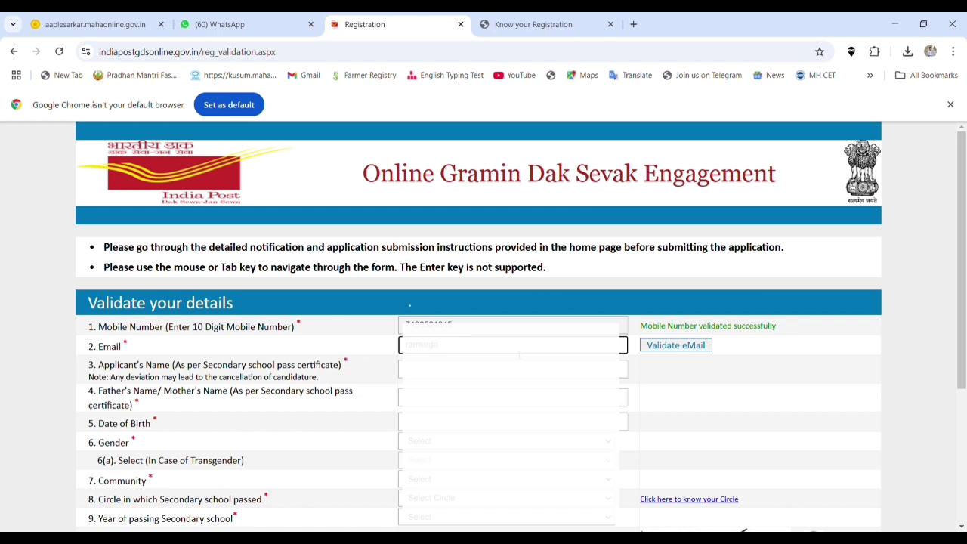
text(@gmail.com)
click(662, 347)
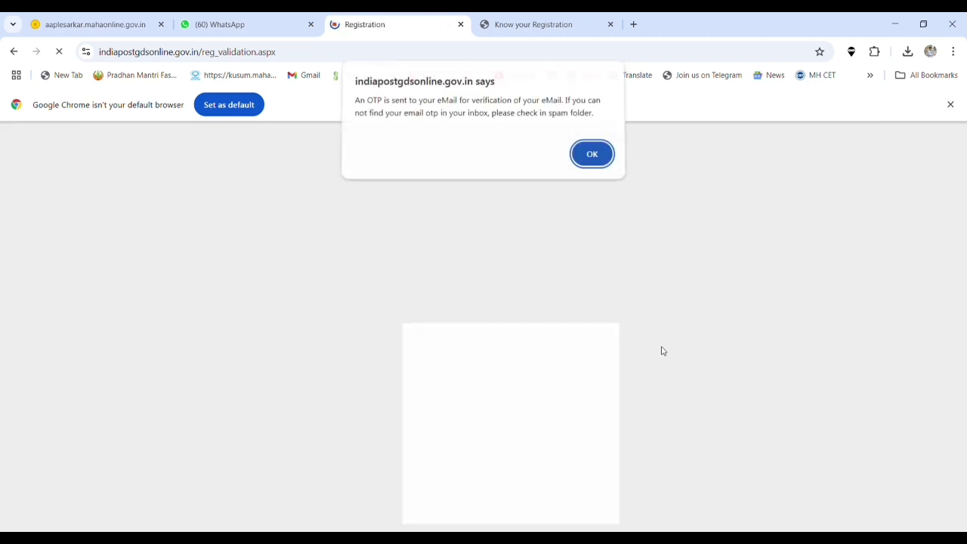
click(591, 159)
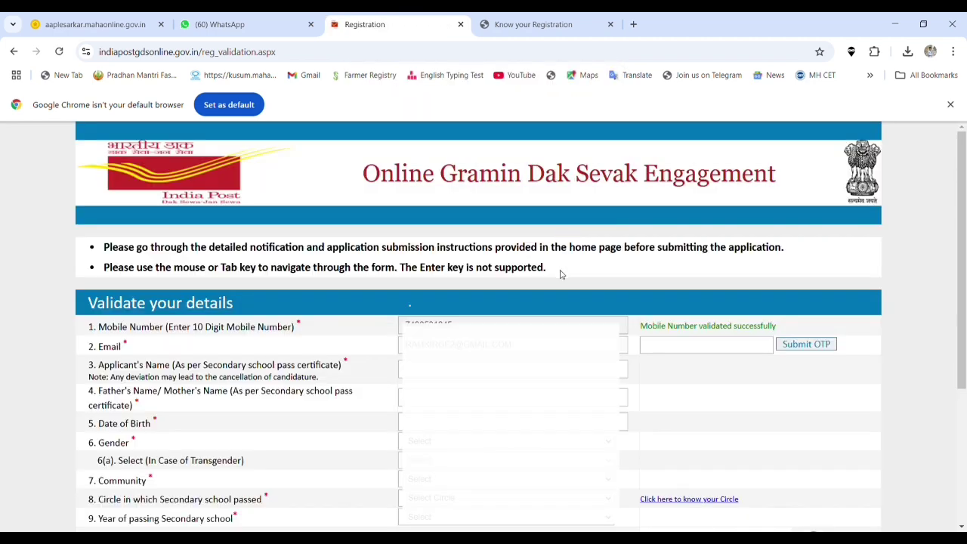
click(675, 352)
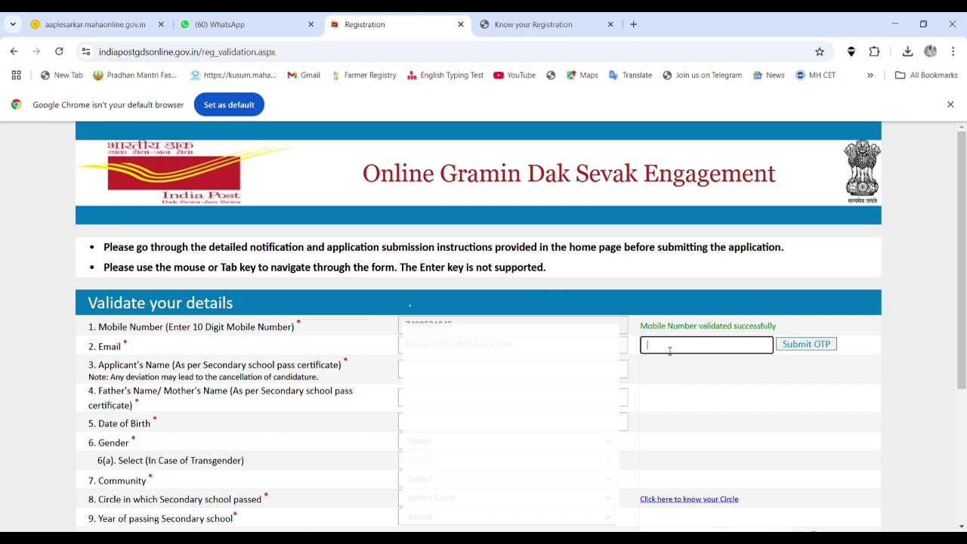
click(797, 344)
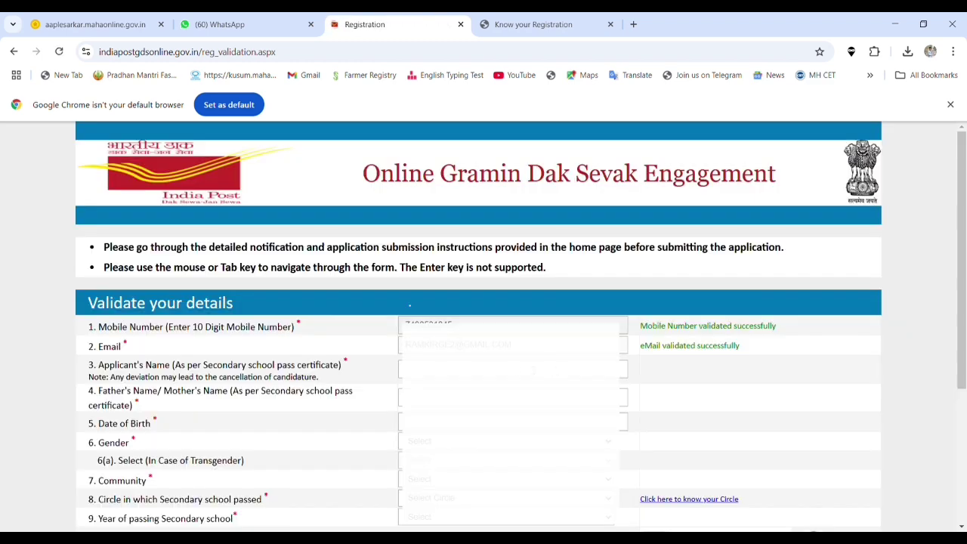
Step: Fill the applicant's and parent's names from saved suggestions and set the birth year to 2002
click(492, 371)
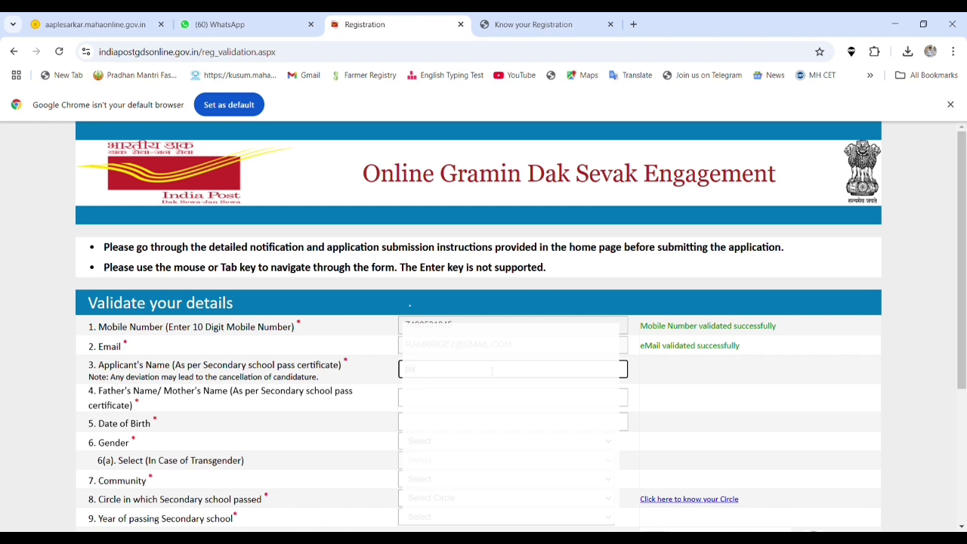
click(499, 394)
click(450, 396)
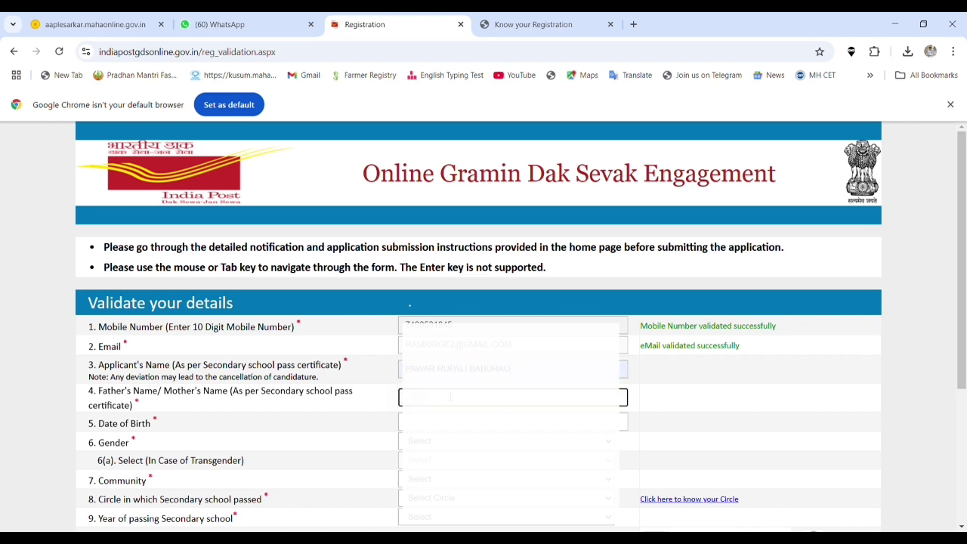
click(477, 454)
click(451, 424)
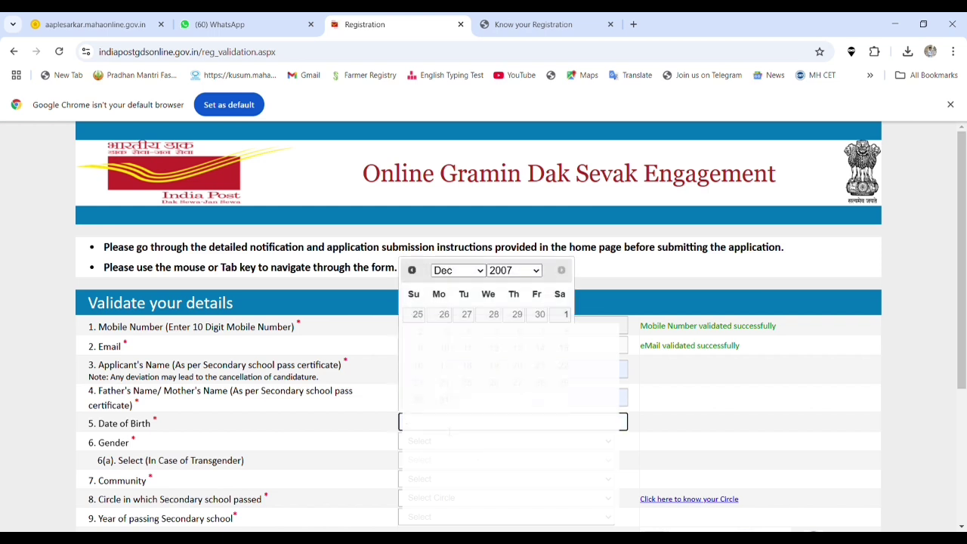
click(531, 272)
click(515, 451)
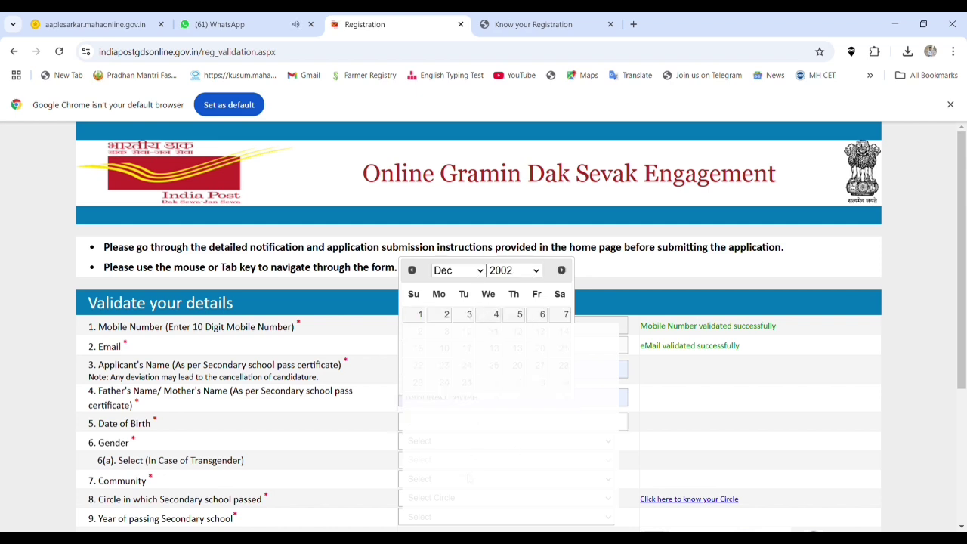
key(shift+Tab)
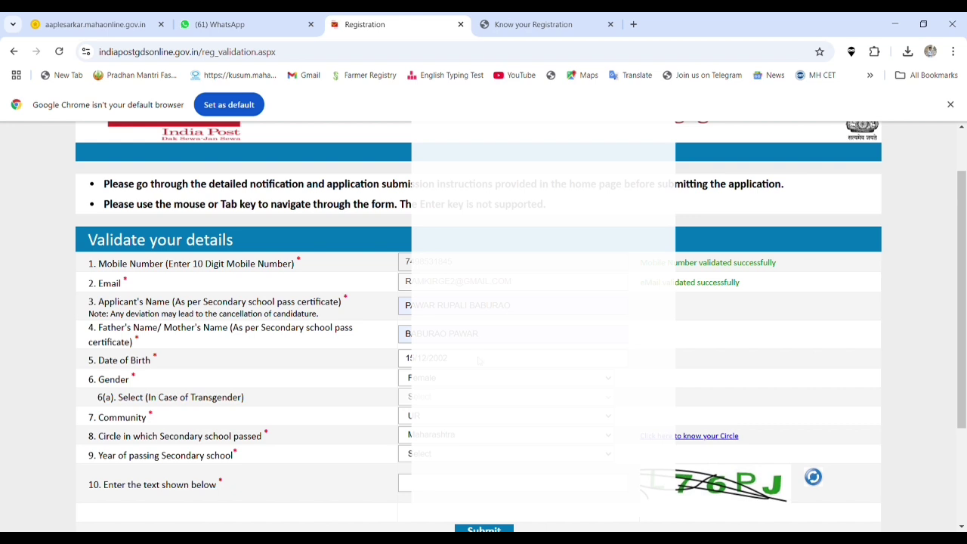
Step: Enter the captcha text shown on the registration form
click(472, 488)
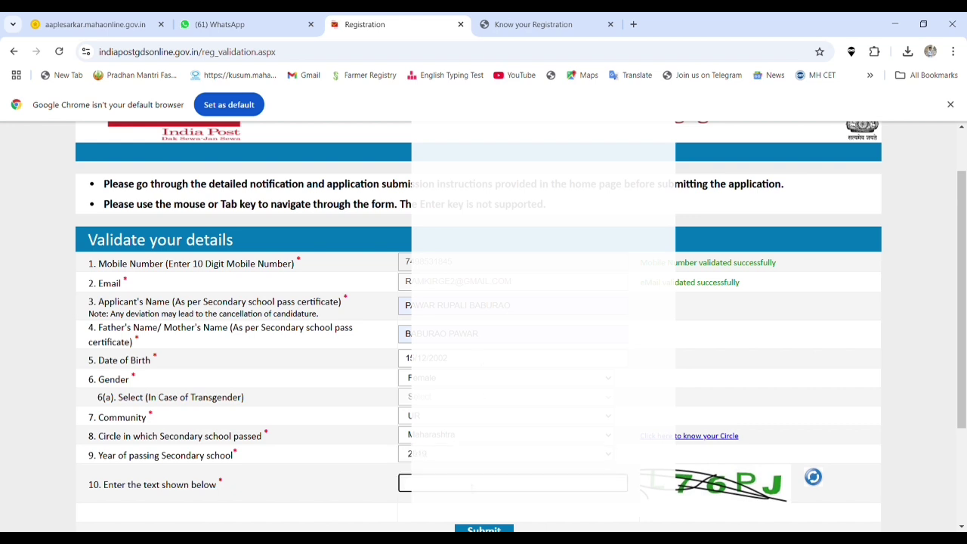
text(L76PJ)
scroll(473, 489, down, 3)
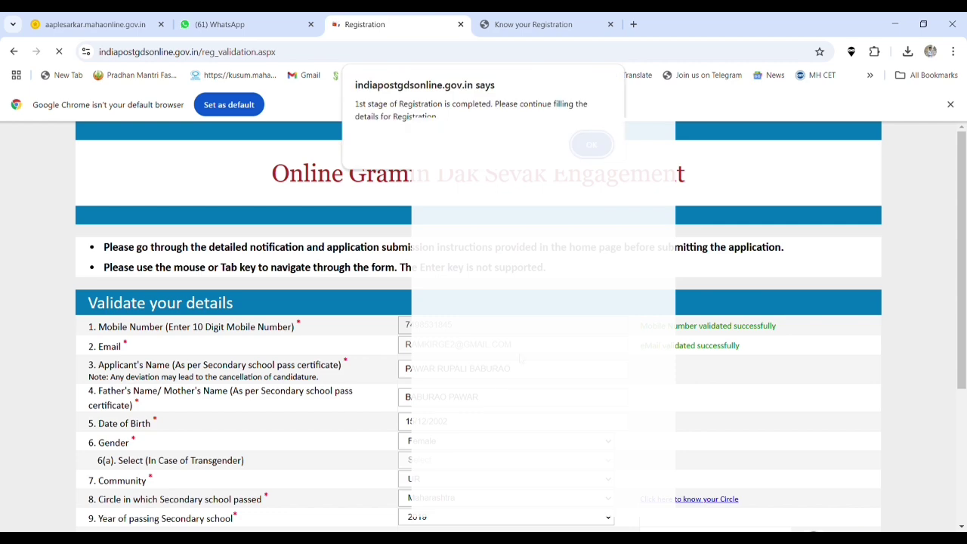
Step: Submit the first registration stage and mark the applicant as having no disability
click(593, 151)
scroll(513, 364, down, 4)
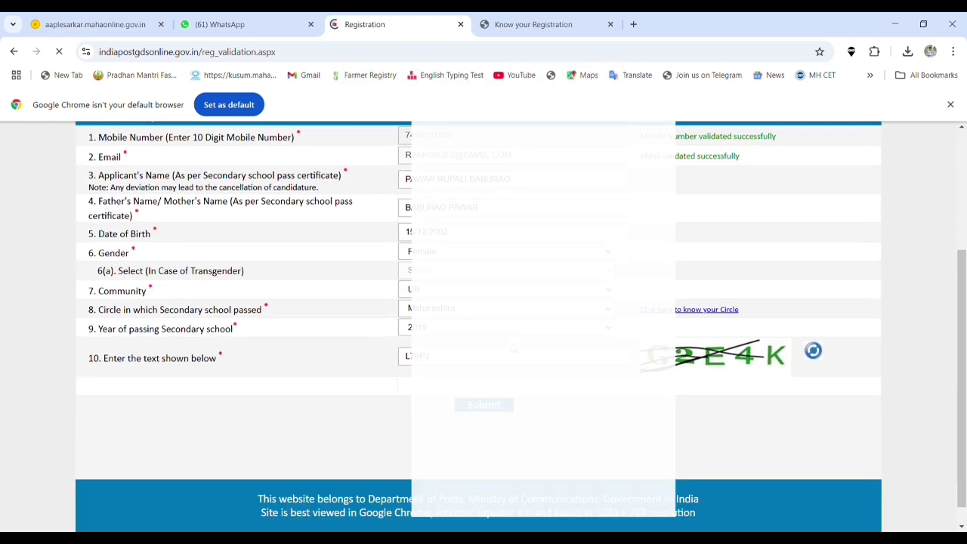
scroll(513, 364, up, 5)
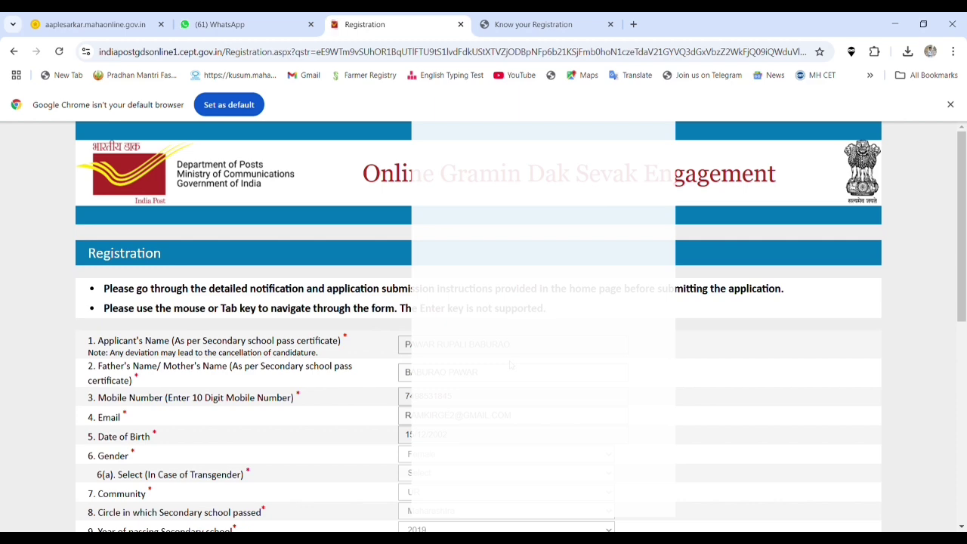
scroll(513, 365, down, 3)
scroll(492, 371, up, 1)
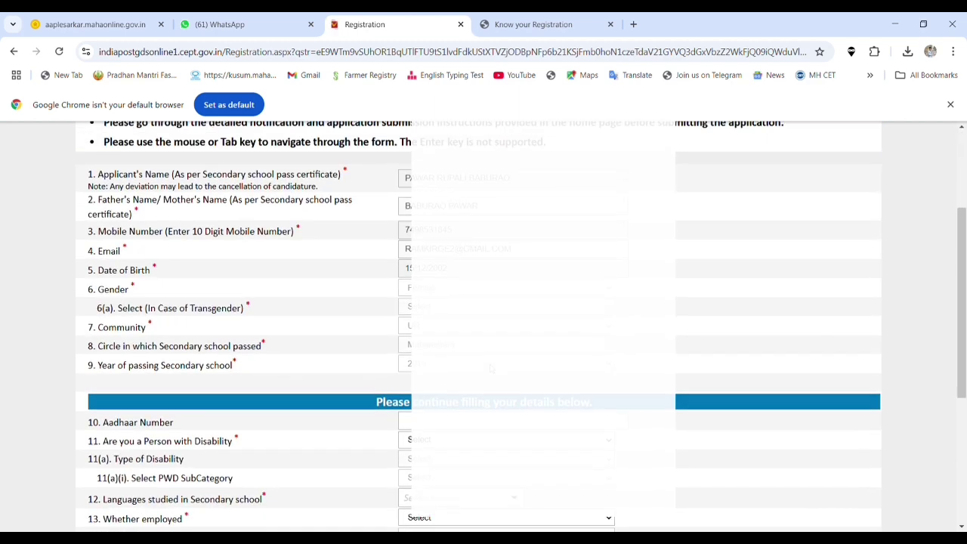
scroll(492, 371, down, 2)
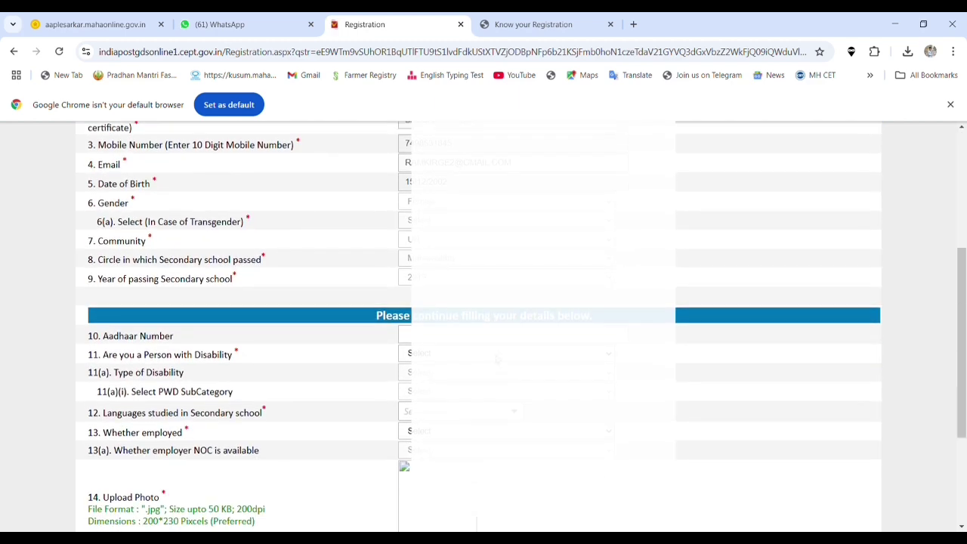
click(495, 398)
Step: Select Marathi as the language studied in secondary school
scroll(493, 355, down, 1)
click(493, 349)
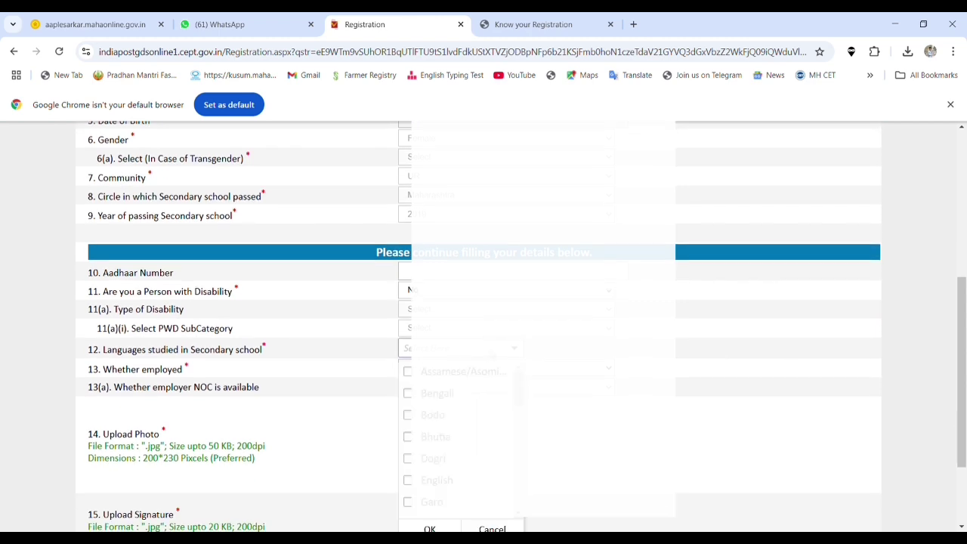
scroll(486, 449, down, 3)
scroll(487, 453, down, 3)
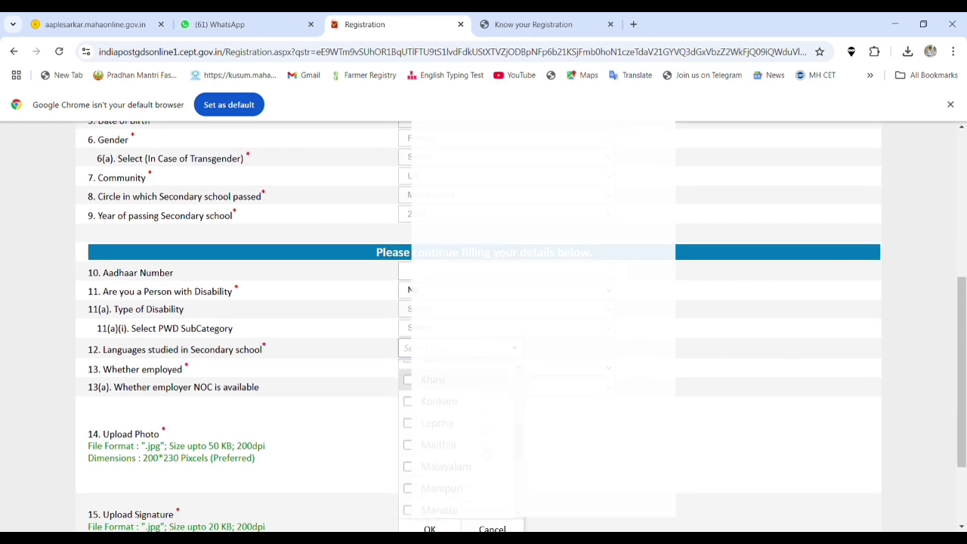
click(484, 453)
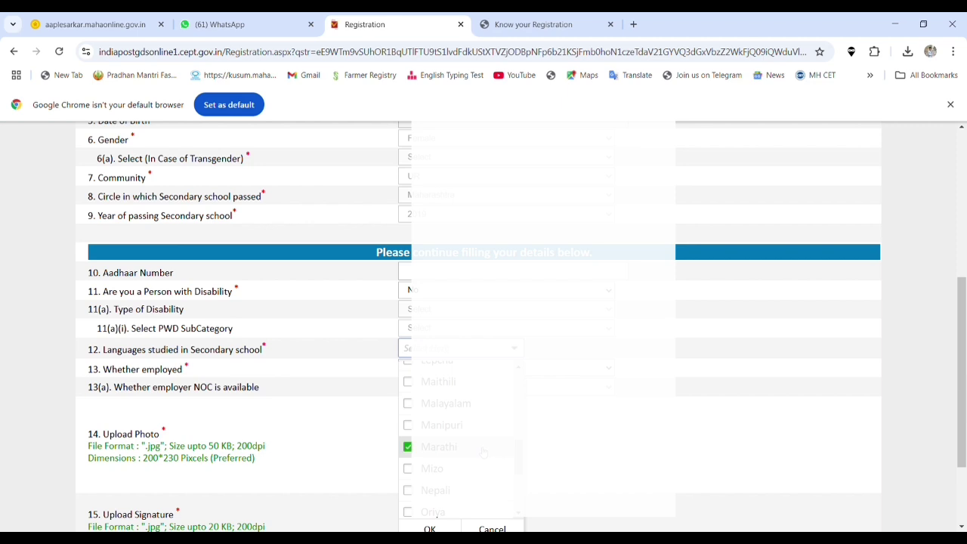
click(448, 530)
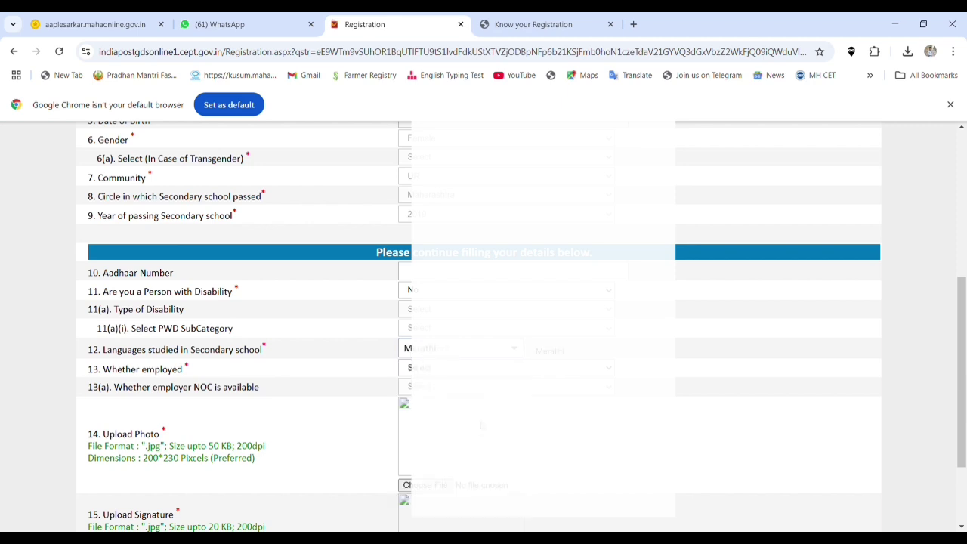
Step: Set 'Whether employed' to No and attach the photo and signature image files
scroll(504, 392, down, 1)
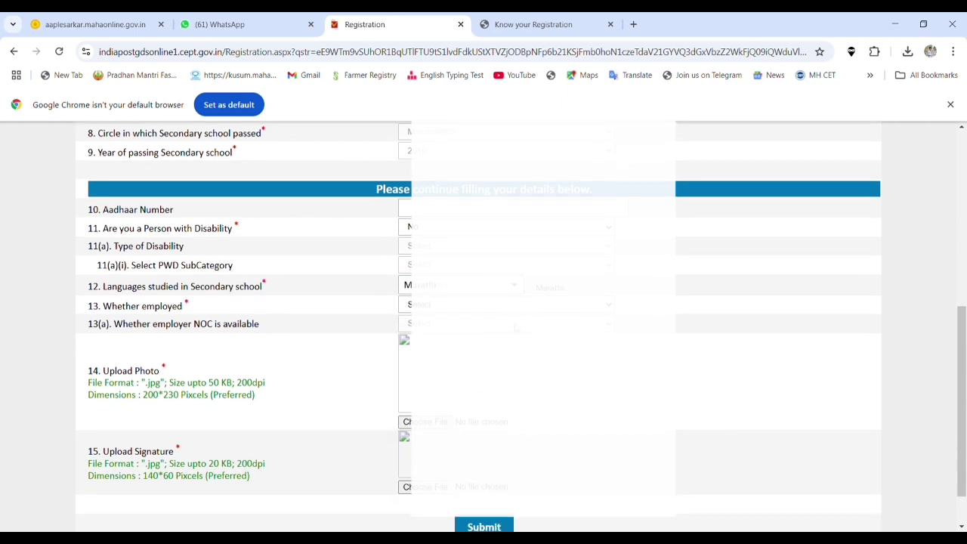
click(513, 354)
scroll(513, 354, down, 1)
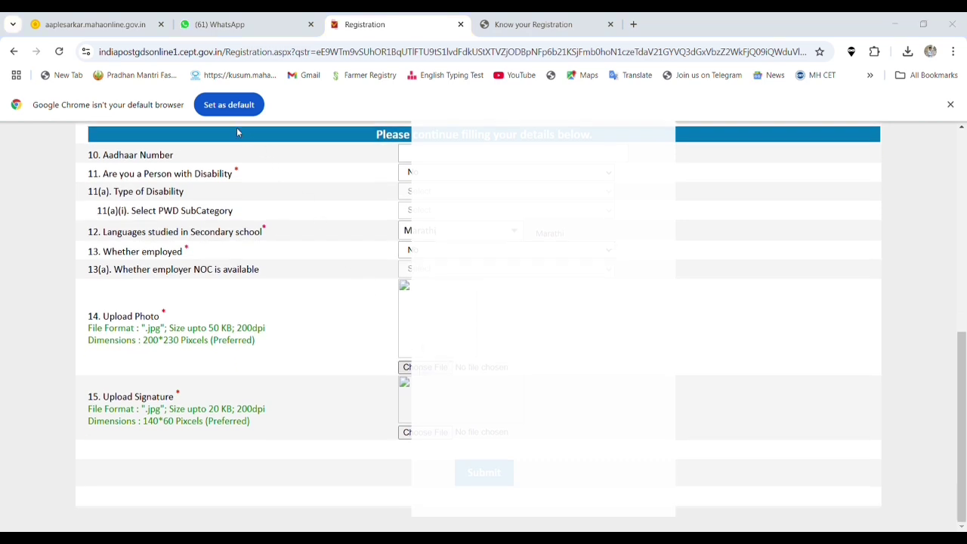
double_click(384, 303)
click(404, 432)
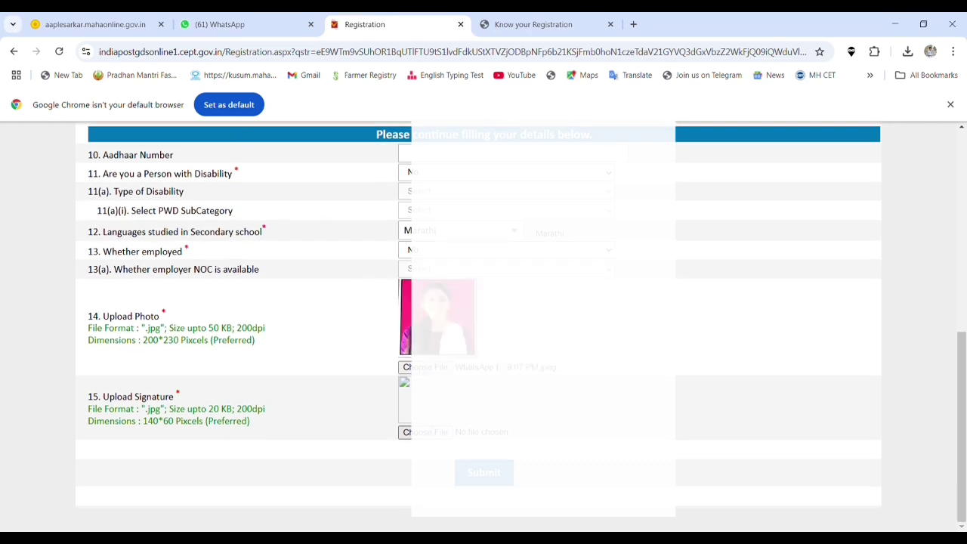
double_click(370, 300)
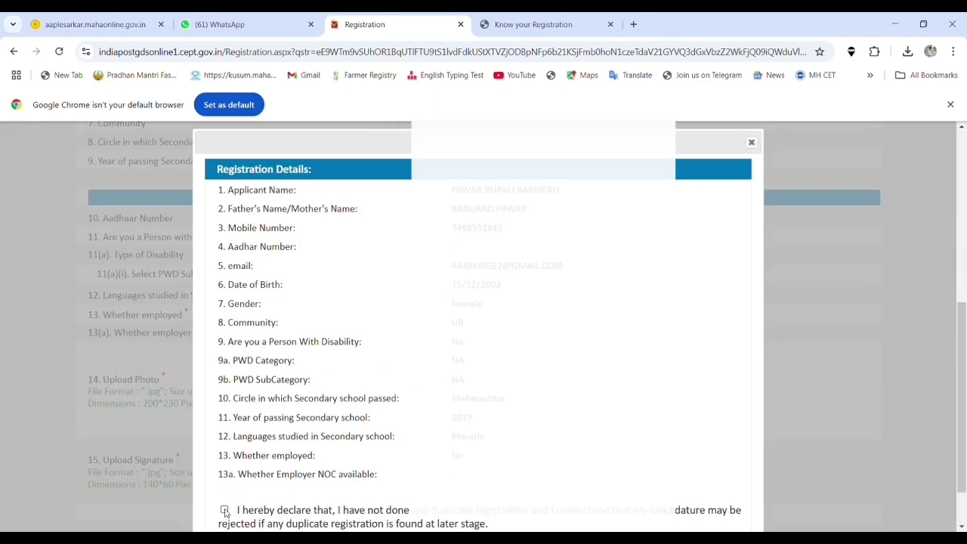
Step: Accept the no-duplicate-registration declaration, submit the registration, and continue to the application
click(224, 510)
scroll(225, 514, down, 1)
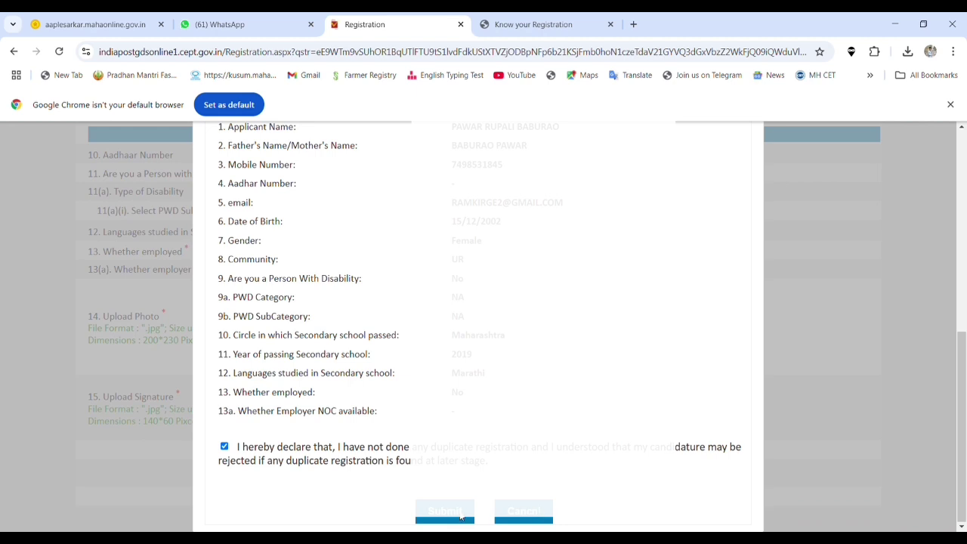
click(460, 516)
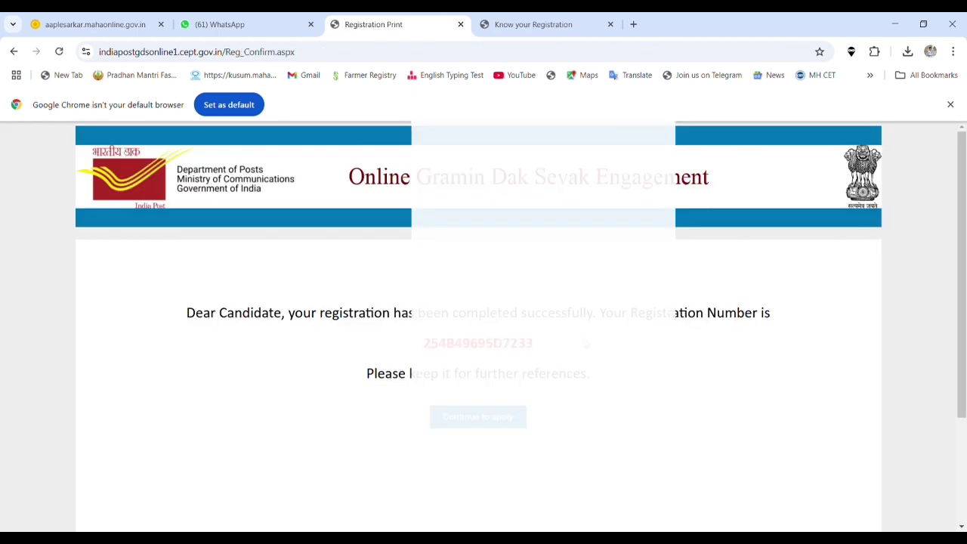
click(503, 416)
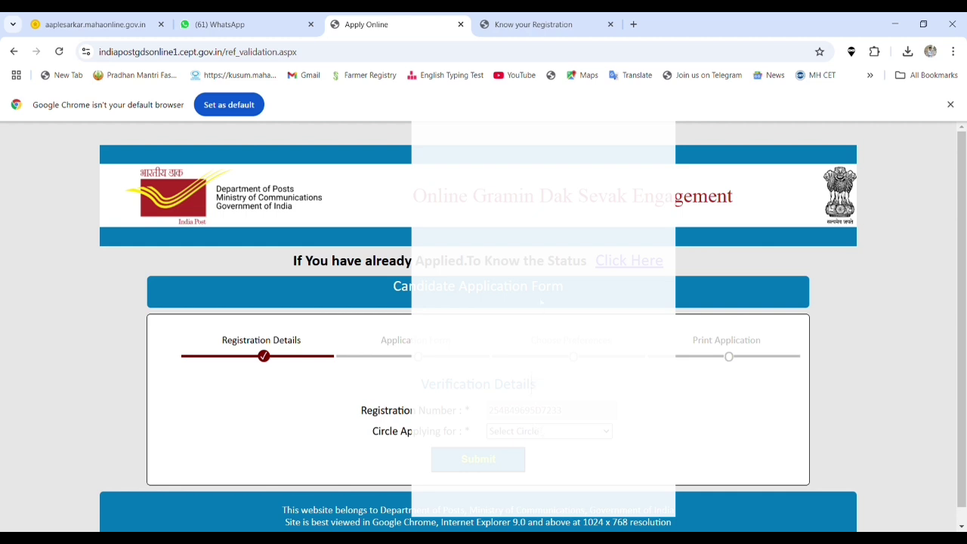
Step: Request the verification OTP, then enter the OTP and a new captcha and submit
click(498, 456)
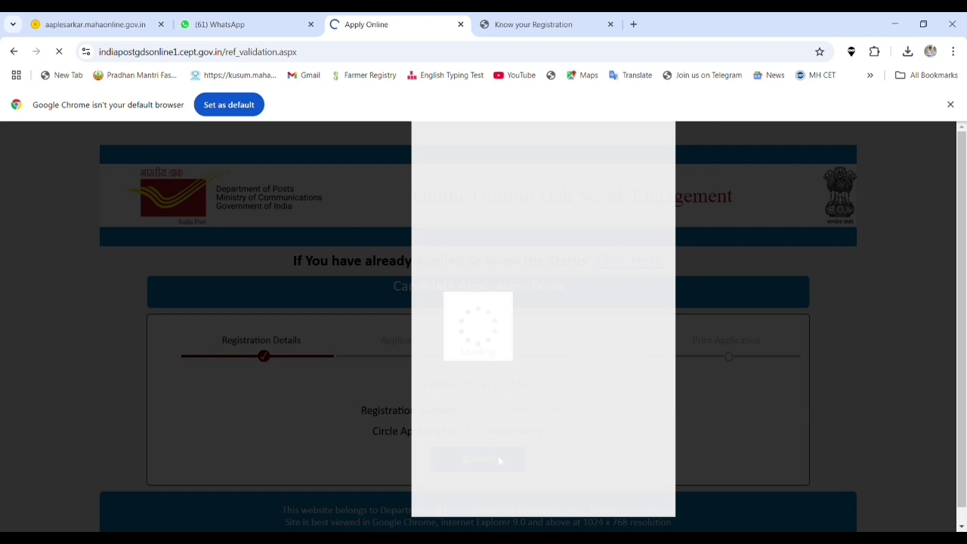
key(Return)
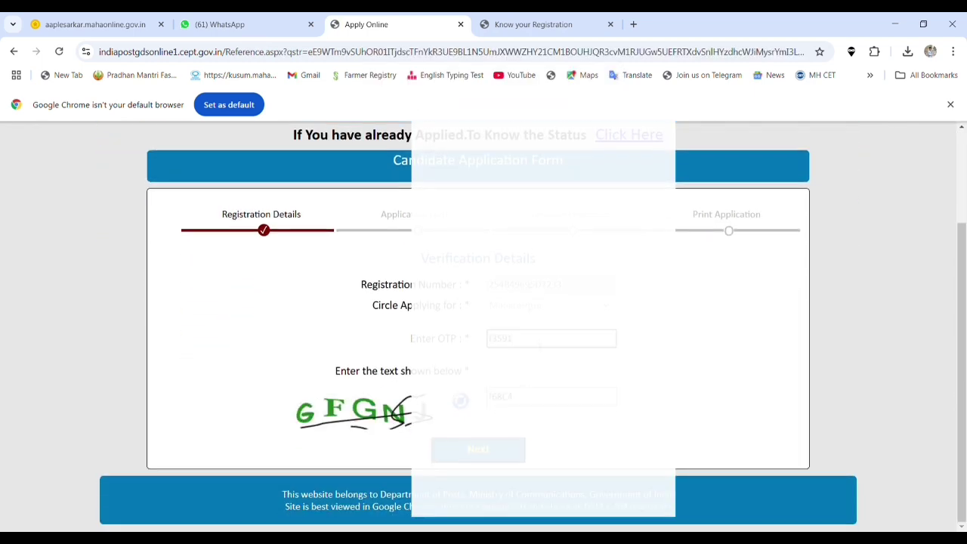
text(0)
double_click(522, 401)
text(GFGN)
key(Return)
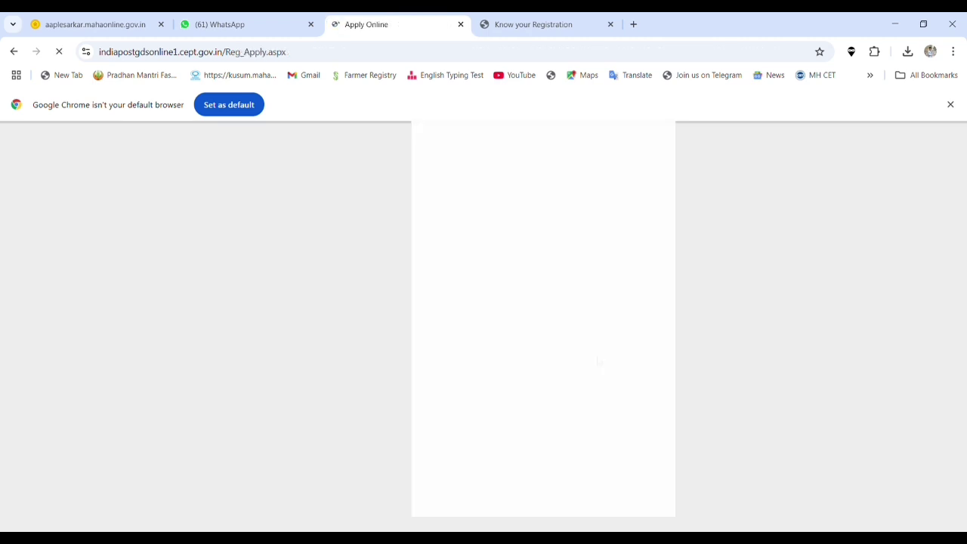
Step: Enter the house number, street and village of the communication address
scroll(482, 325, down, 2)
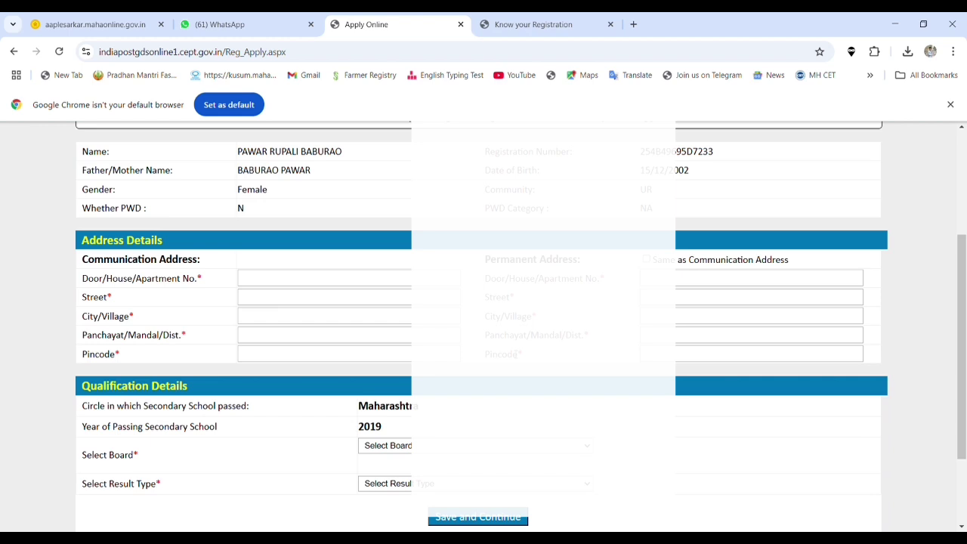
click(309, 285)
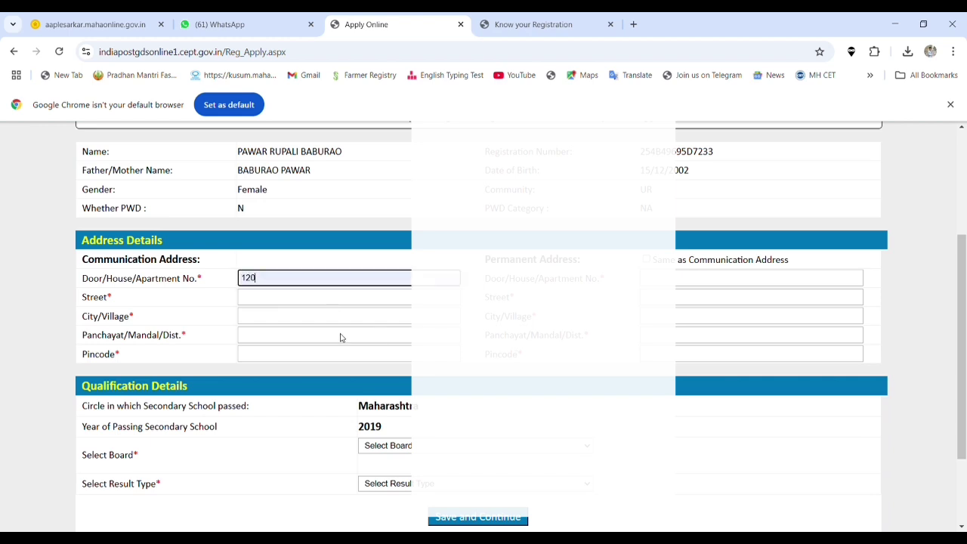
click(317, 301)
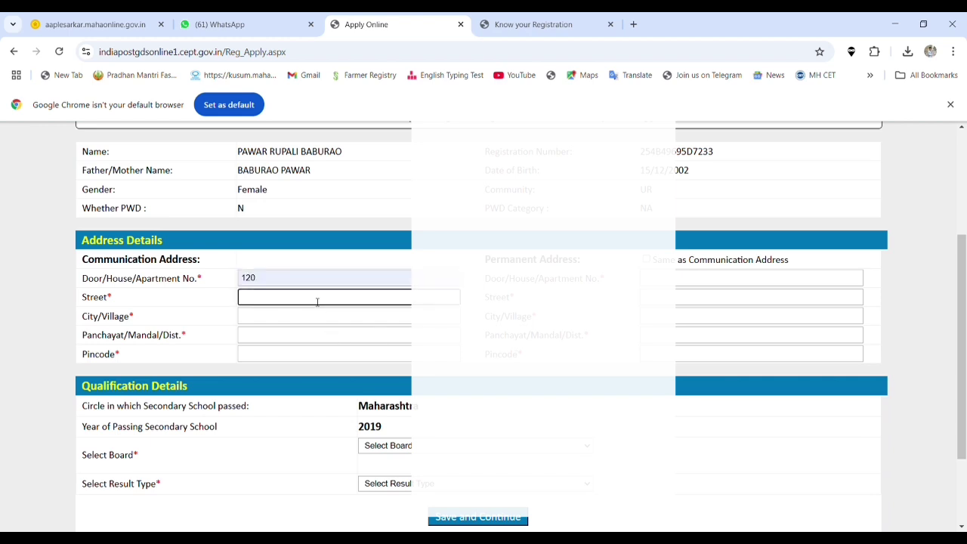
key(Tab)
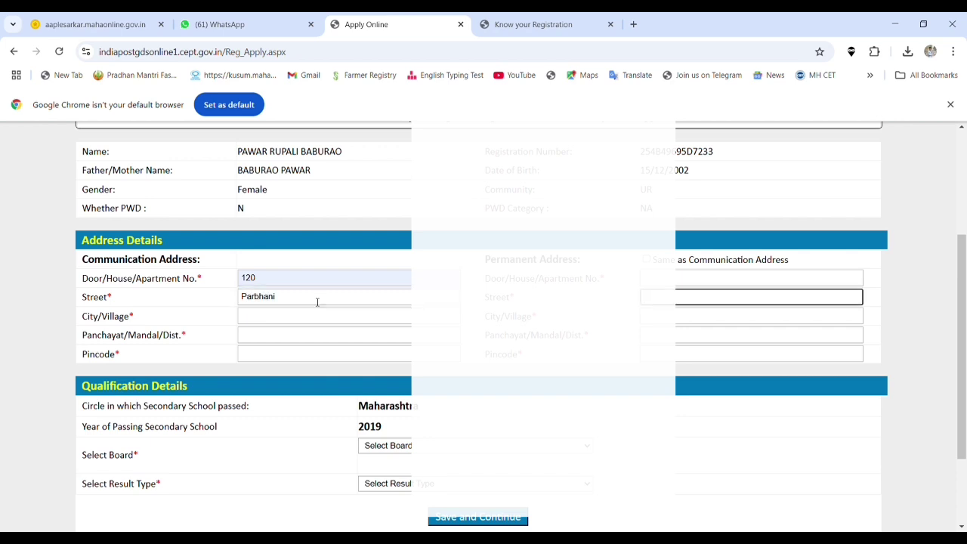
click(306, 320)
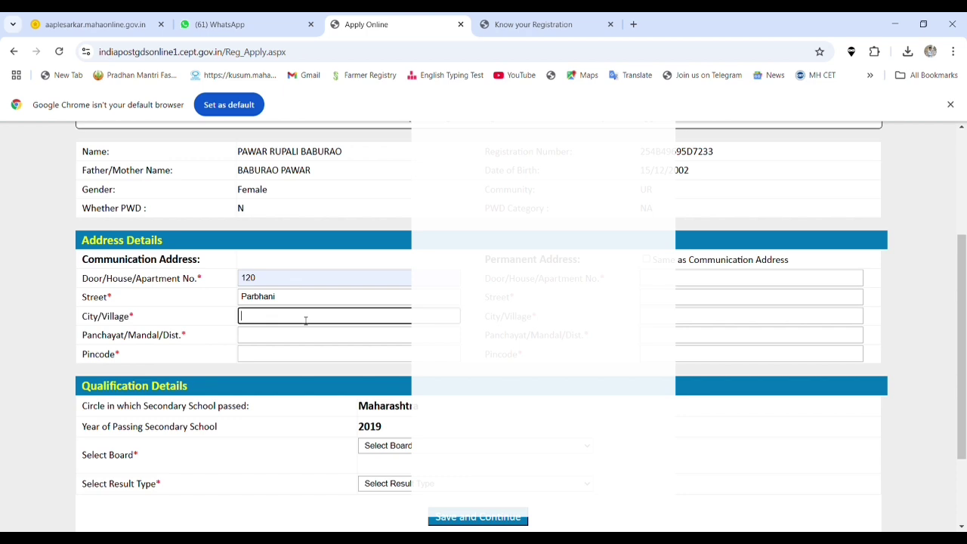
Step: Add the district and pincode, then mark the permanent address as same as communication
click(277, 339)
text(P)
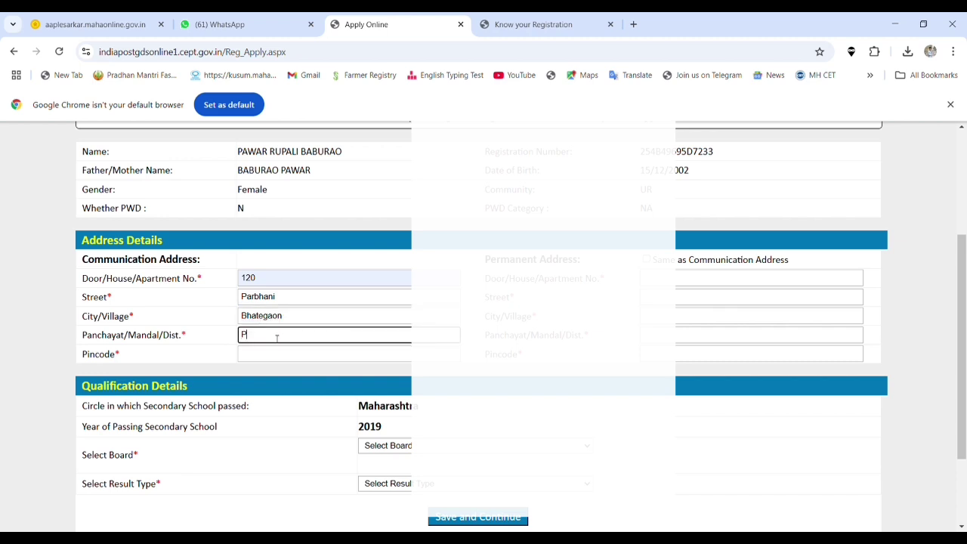
text(urna)
key(Tab)
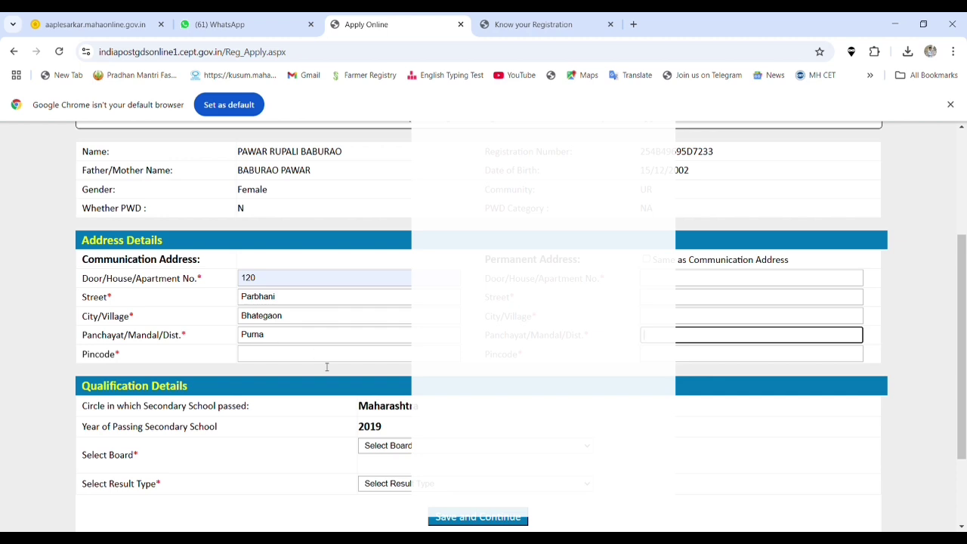
click(332, 354)
text(431511)
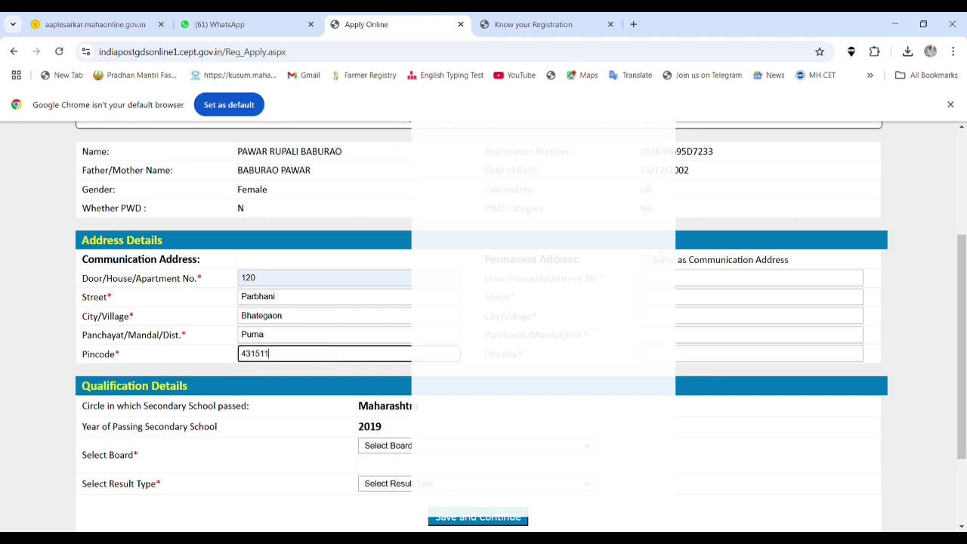
click(646, 259)
scroll(396, 335, down, 3)
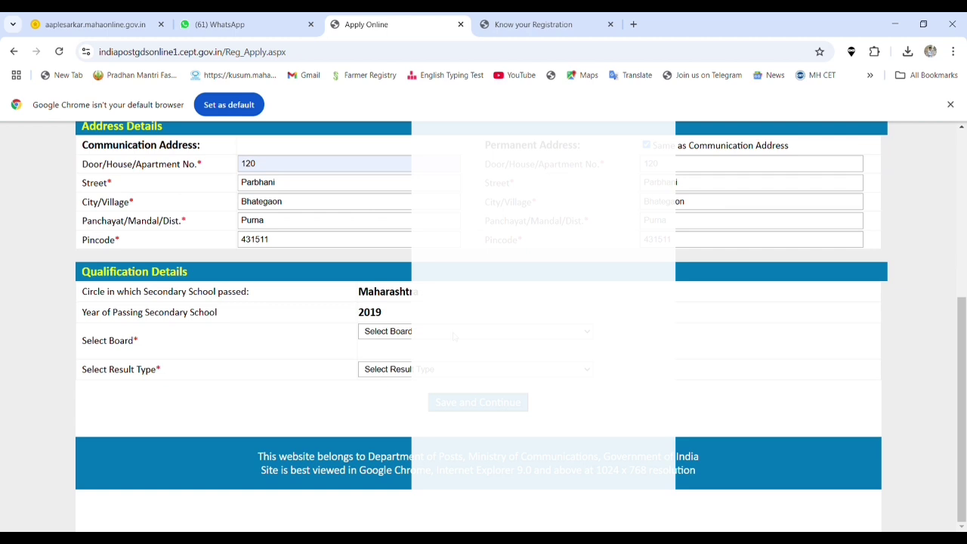
Step: Choose Maharashtra State Board, result type Marks, and enter 50 for Science
click(396, 335)
click(411, 386)
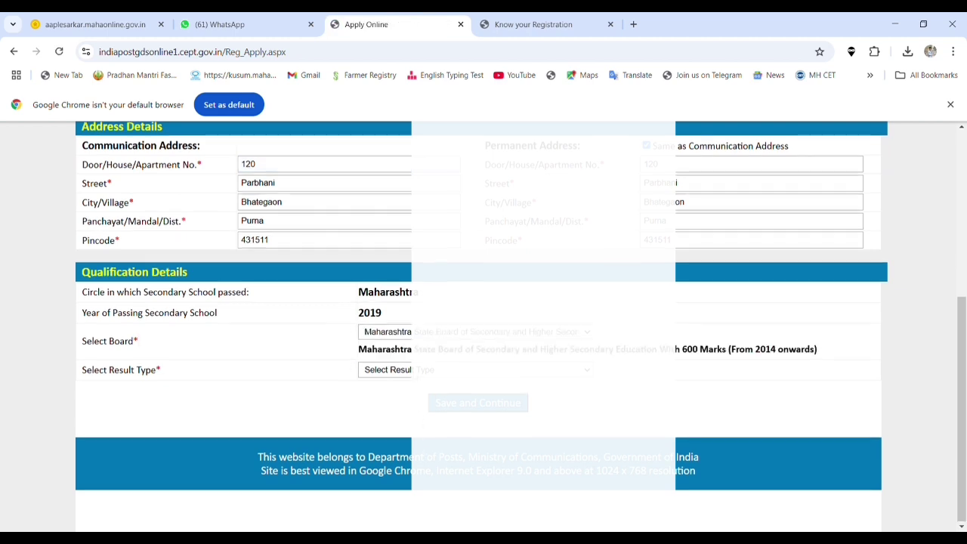
click(417, 401)
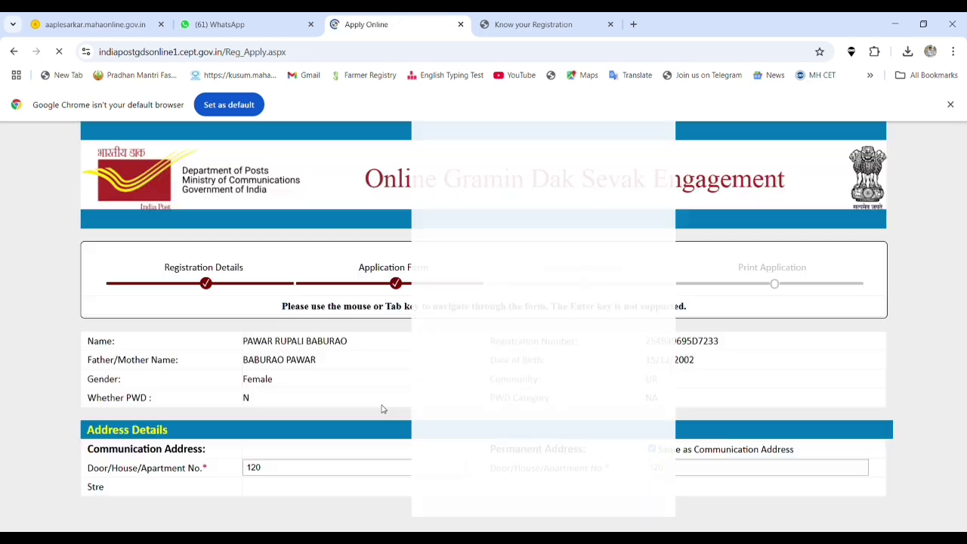
scroll(434, 372, down, 2)
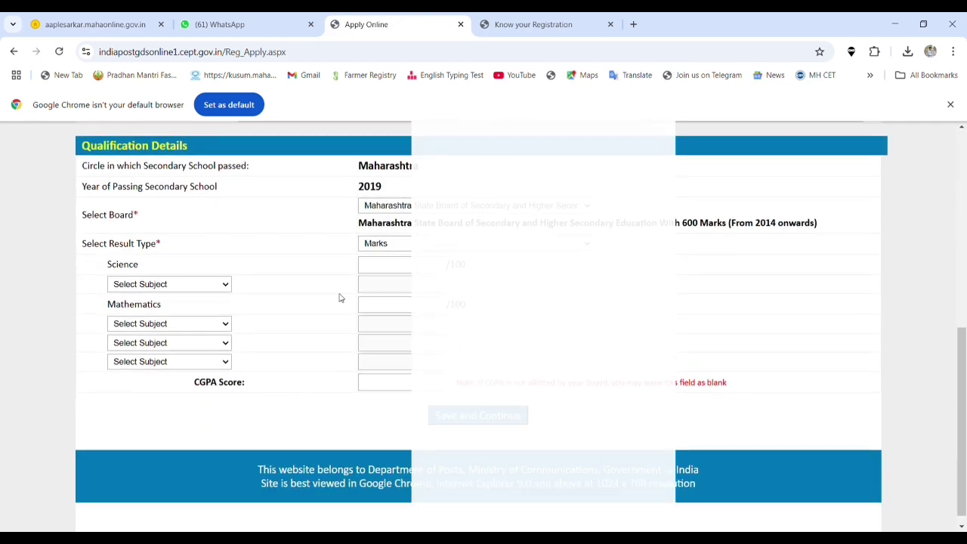
click(389, 268)
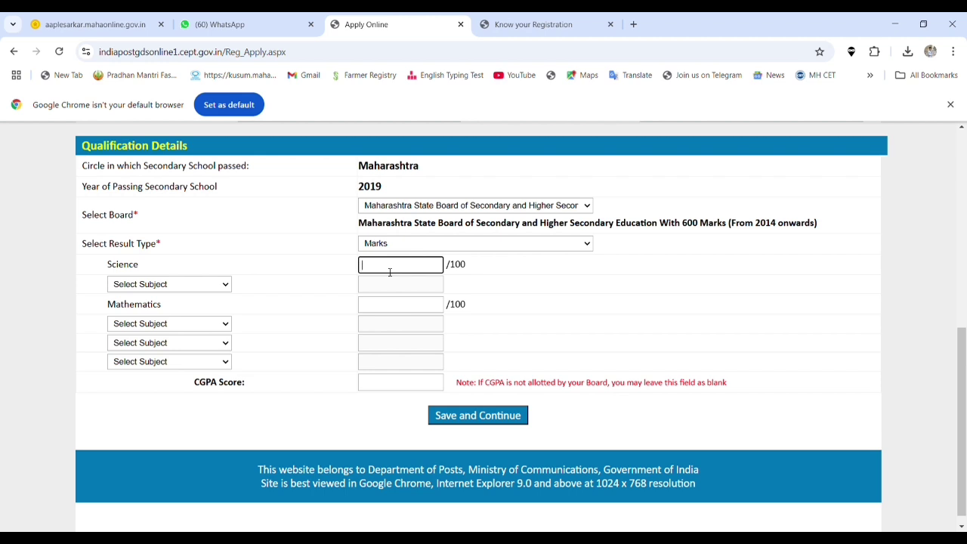
text(50)
Step: Enter Second Language Hindi 67, First Language Marathi 55 and Mathematics 51
click(200, 283)
click(404, 287)
text(67)
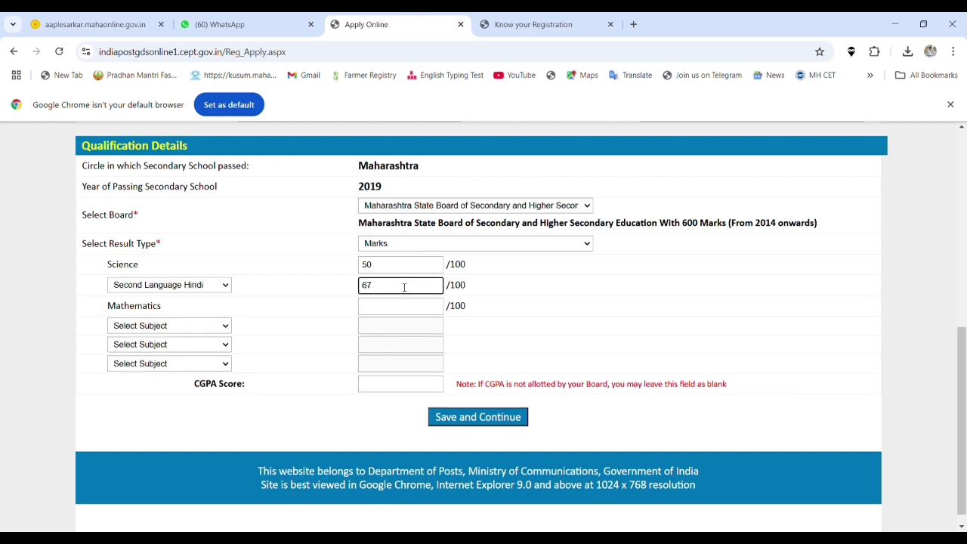
click(212, 382)
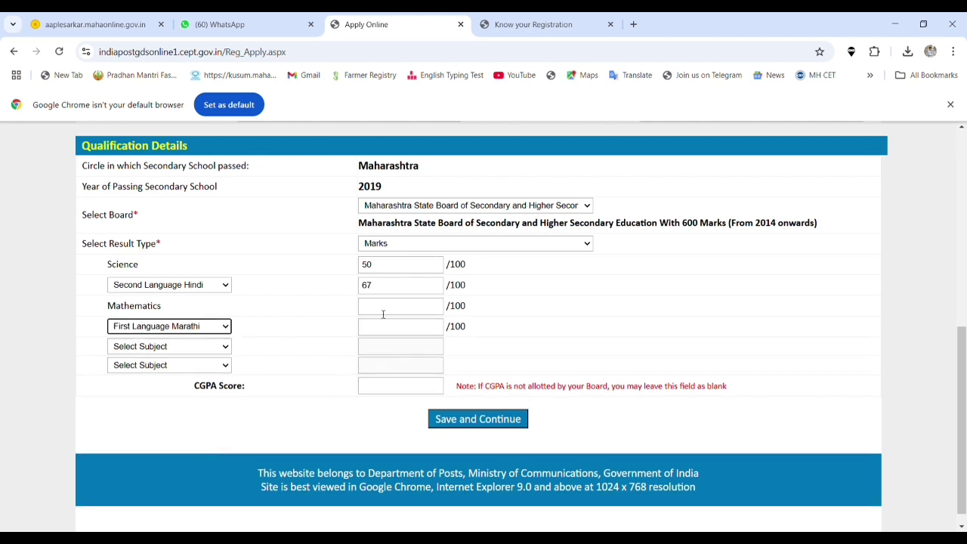
click(405, 333)
text(55)
click(405, 312)
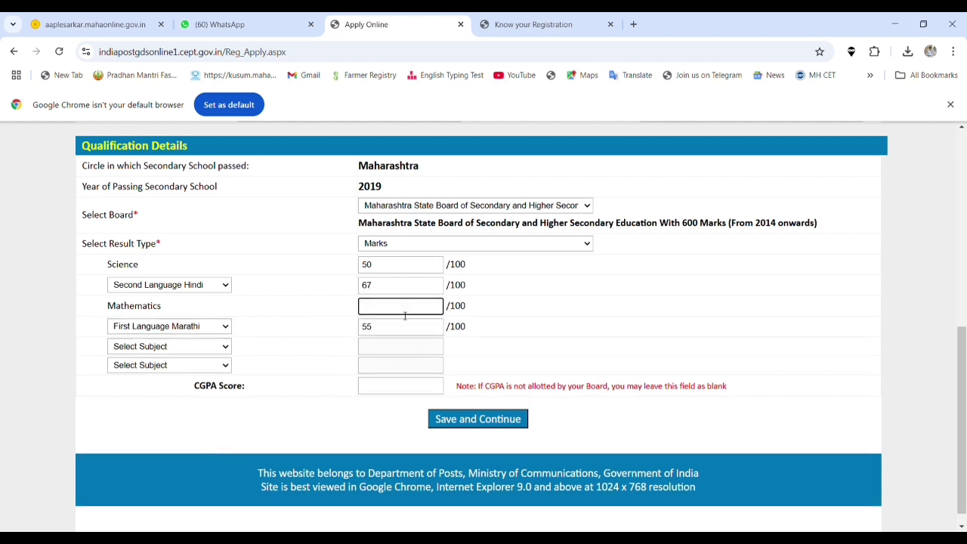
text(51)
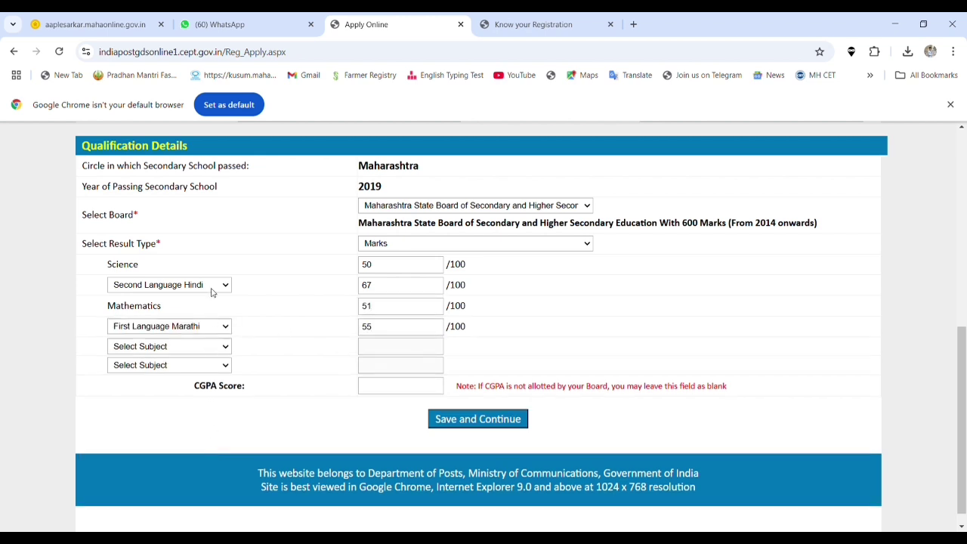
Step: Add Third Language English 55 and Social Science 49, then save and confirm the marks
click(169, 346)
click(416, 349)
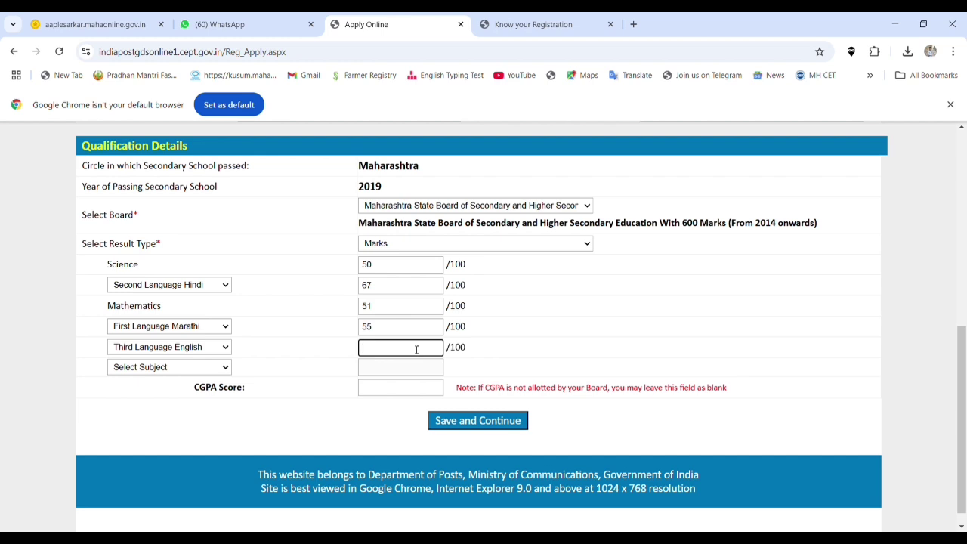
text(55)
click(225, 367)
click(216, 310)
click(394, 369)
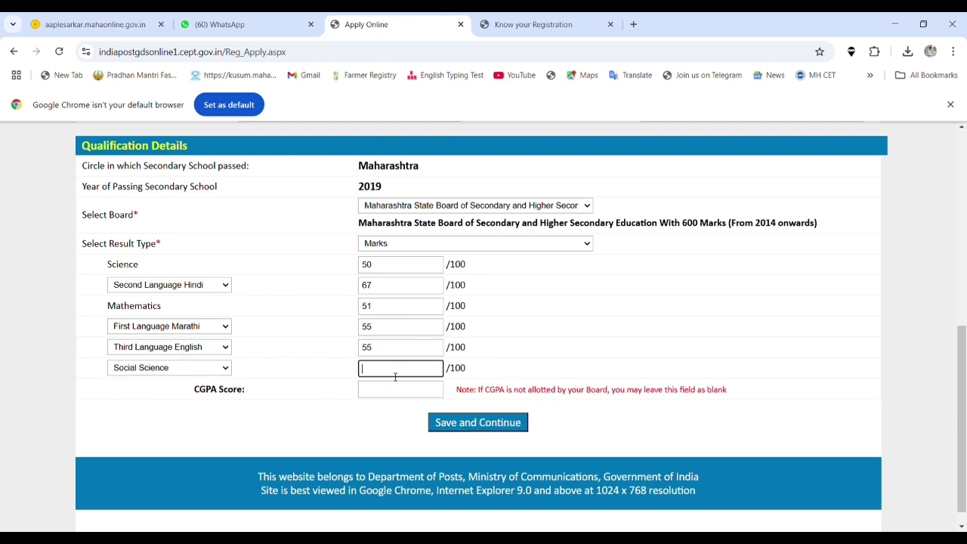
text(49)
click(472, 424)
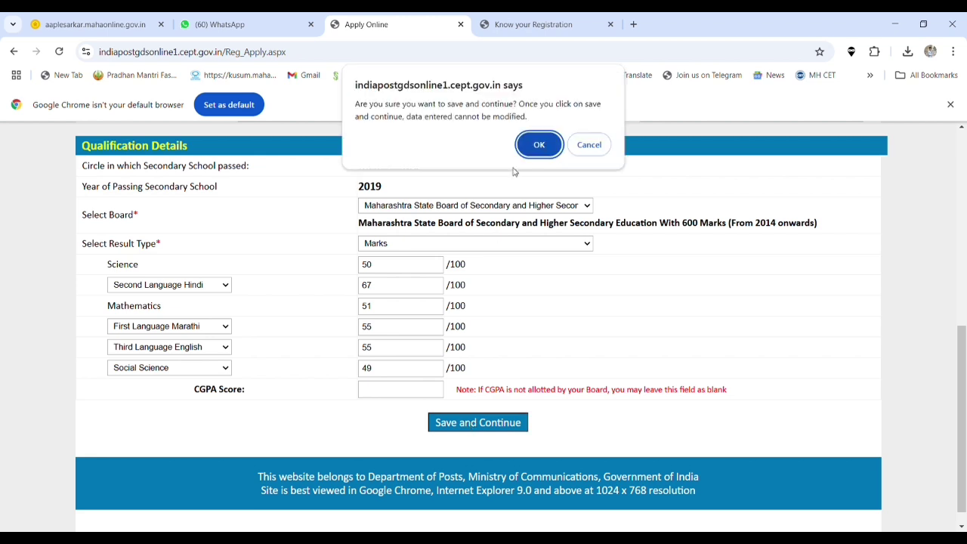
click(540, 145)
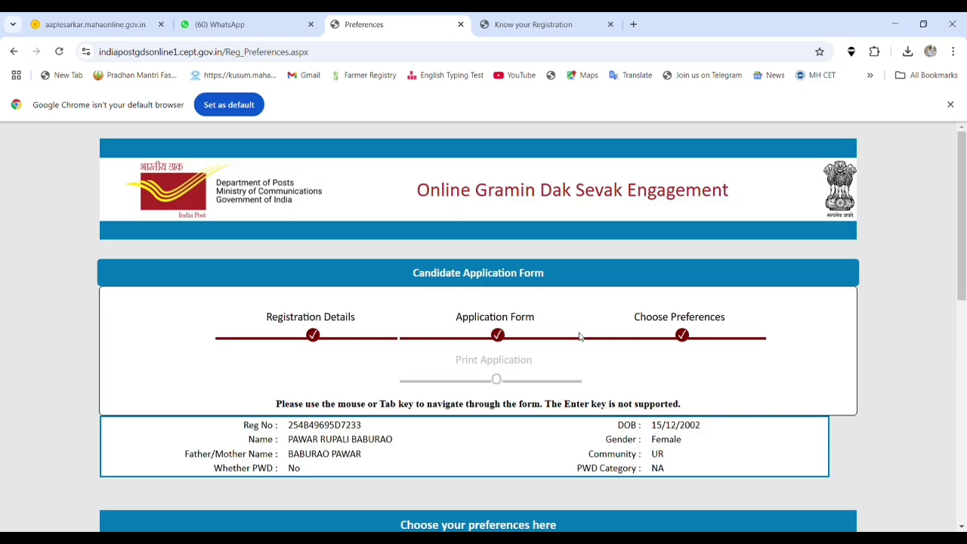
Step: Select Pharbhani Division to list its eligible posts with preference boxes
scroll(552, 372, down, 4)
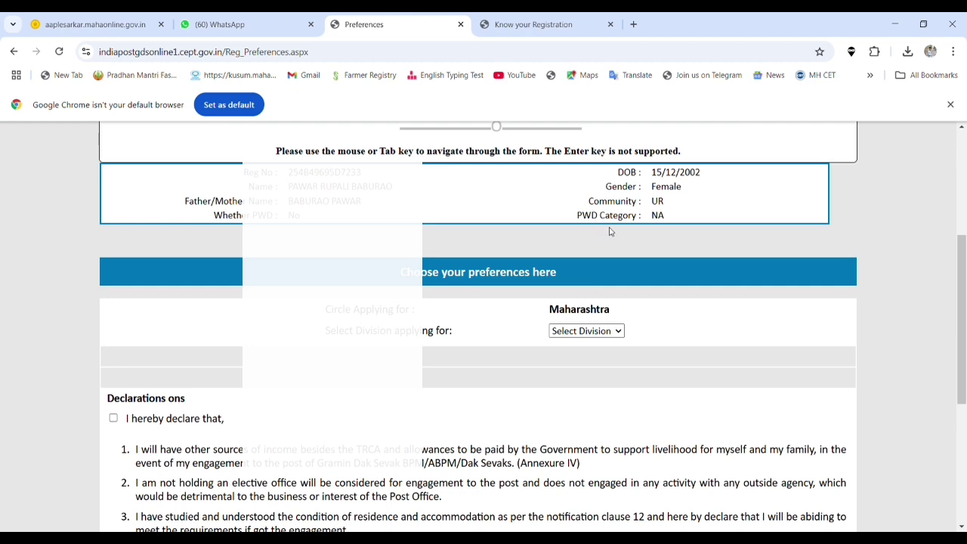
click(609, 70)
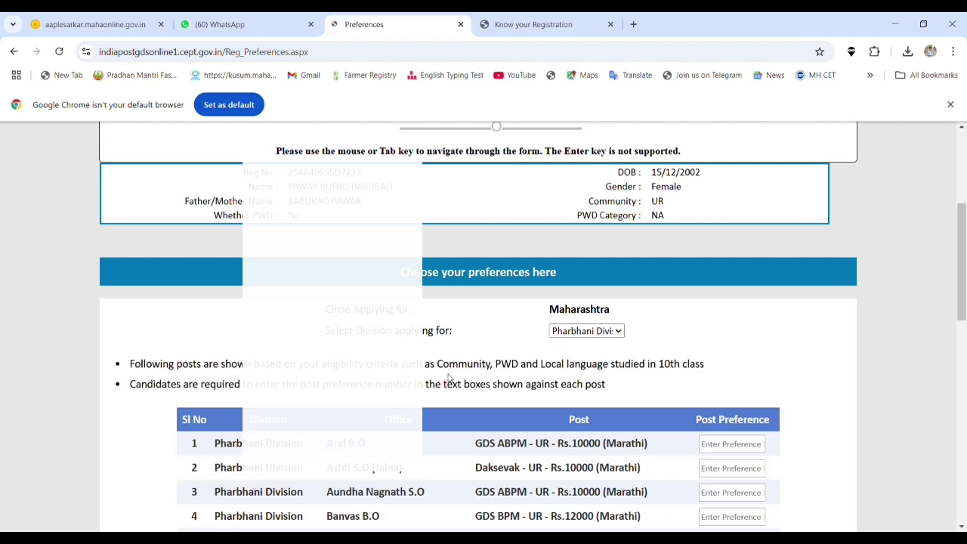
scroll(449, 378, down, 3)
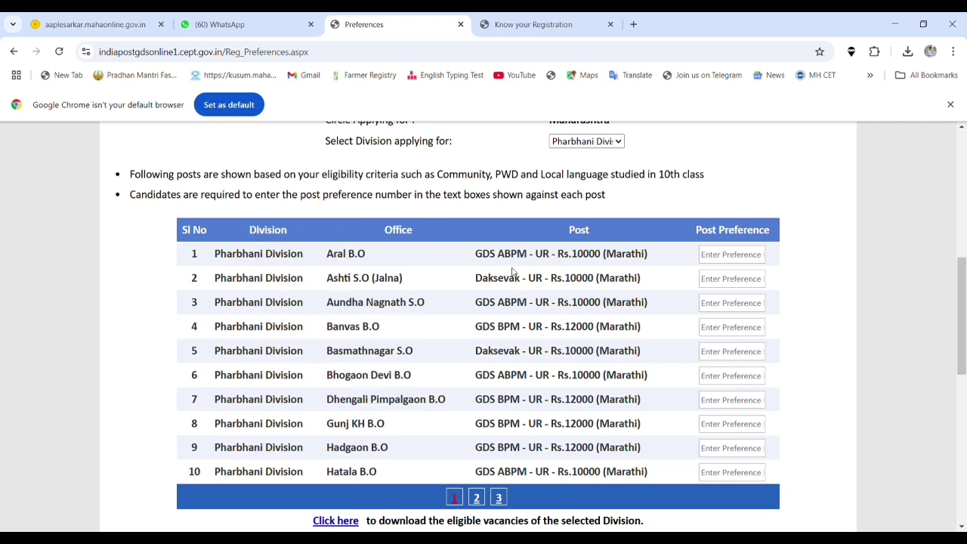
Step: Give preferences 1, 2 and 3 to Aral B.O, Basmathnagar S.O and Gunj KH B.O
click(739, 257)
text(1)
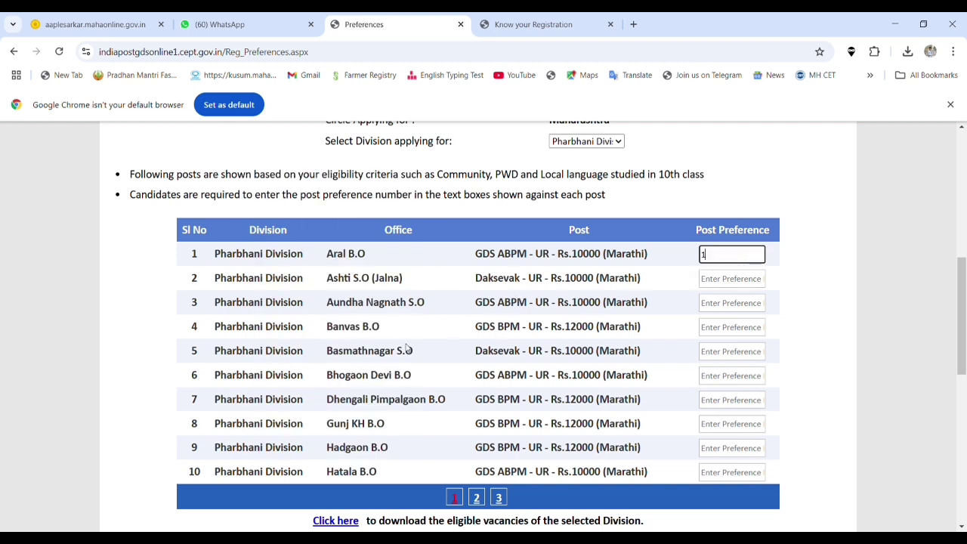
click(711, 353)
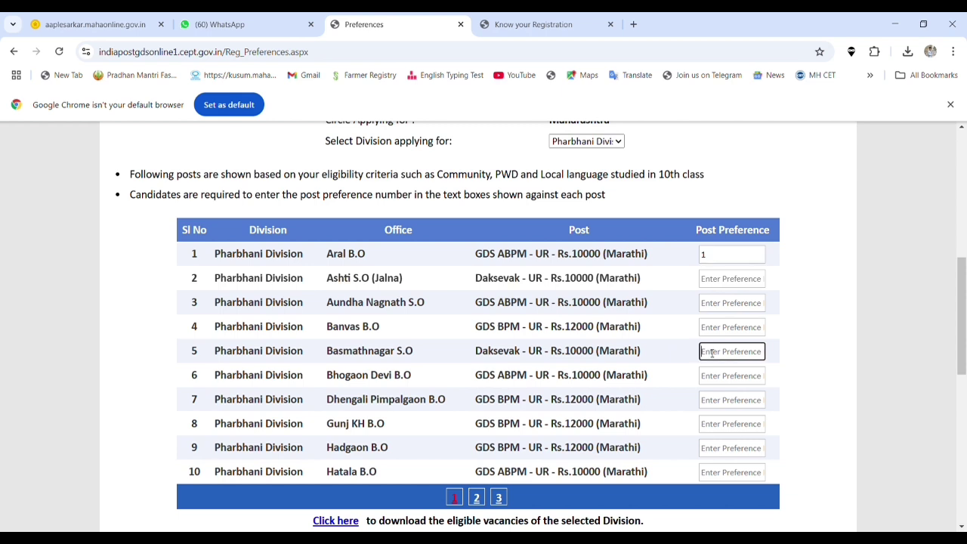
text(2)
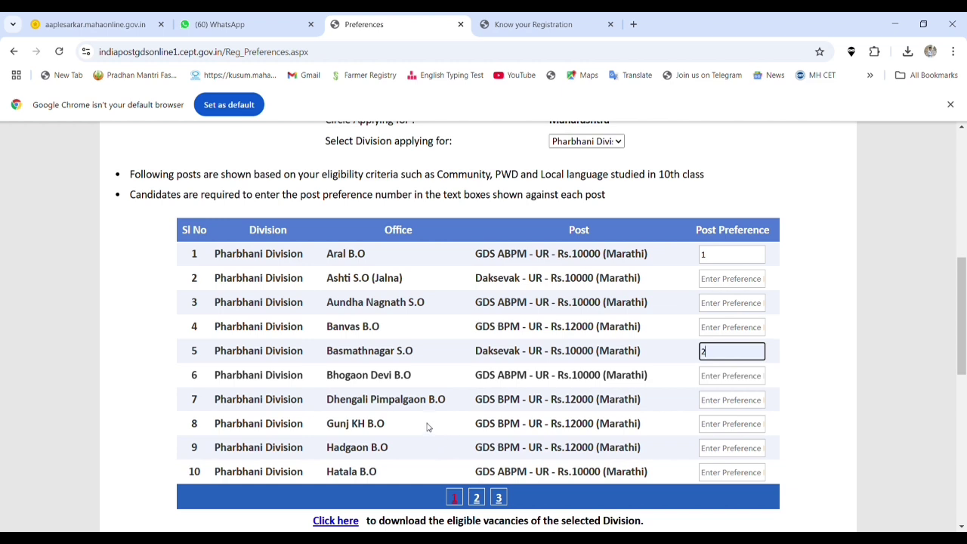
click(718, 425)
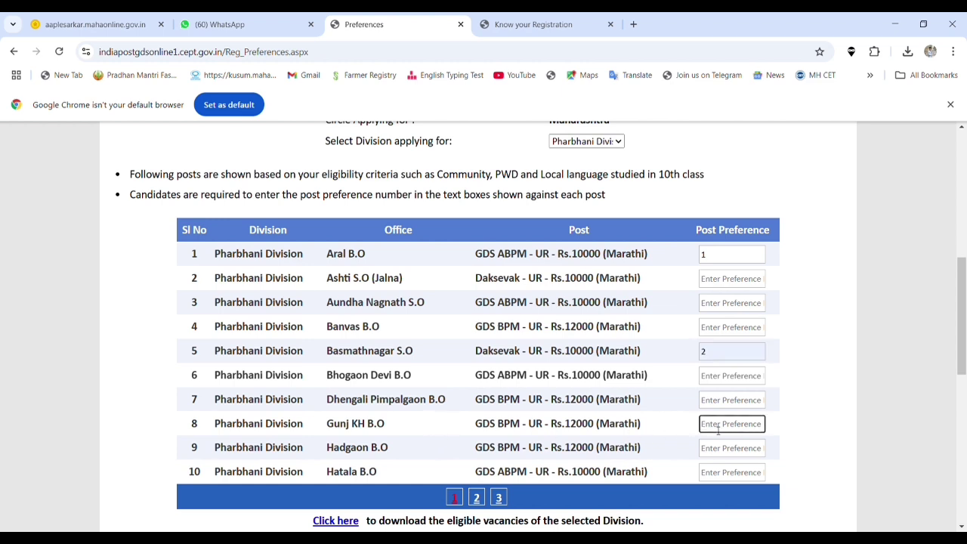
text(3)
Step: On page 2, give preferences 4, 5 and 6 to Karegaon, Kurunda and Nivali B.O
click(476, 498)
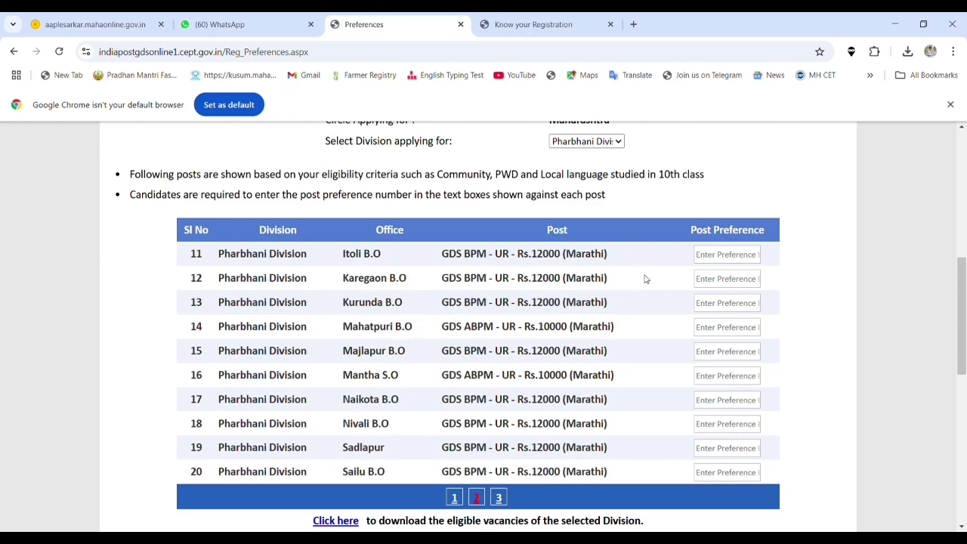
click(721, 279)
text(4)
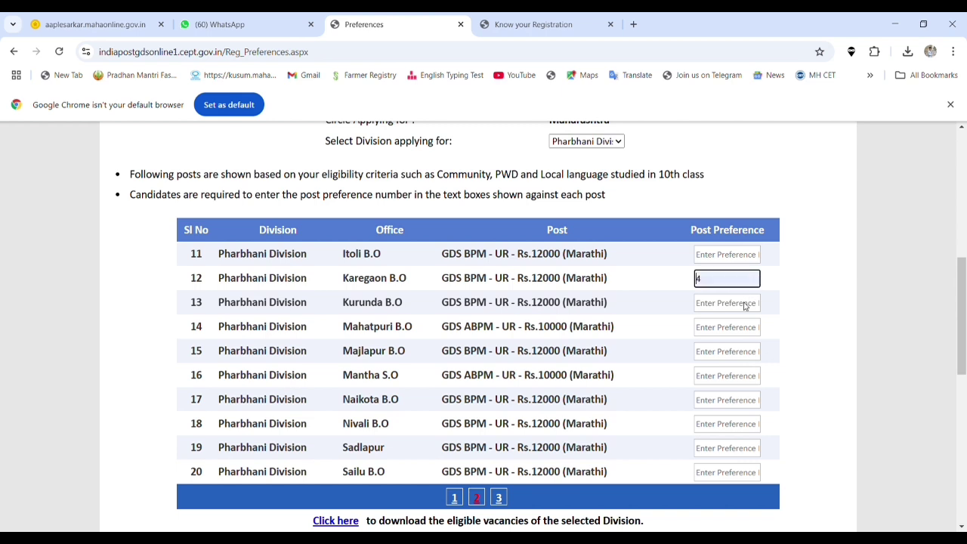
click(726, 306)
text(5)
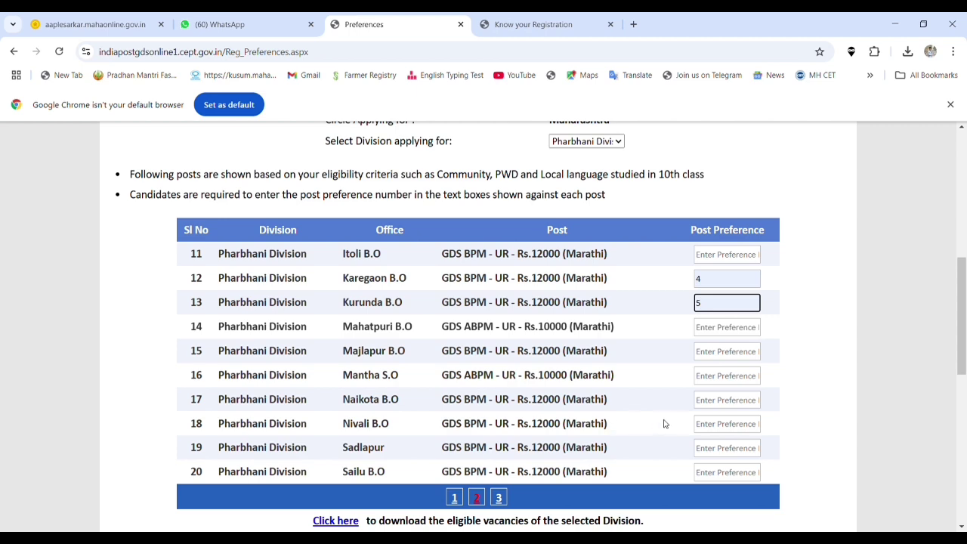
click(720, 429)
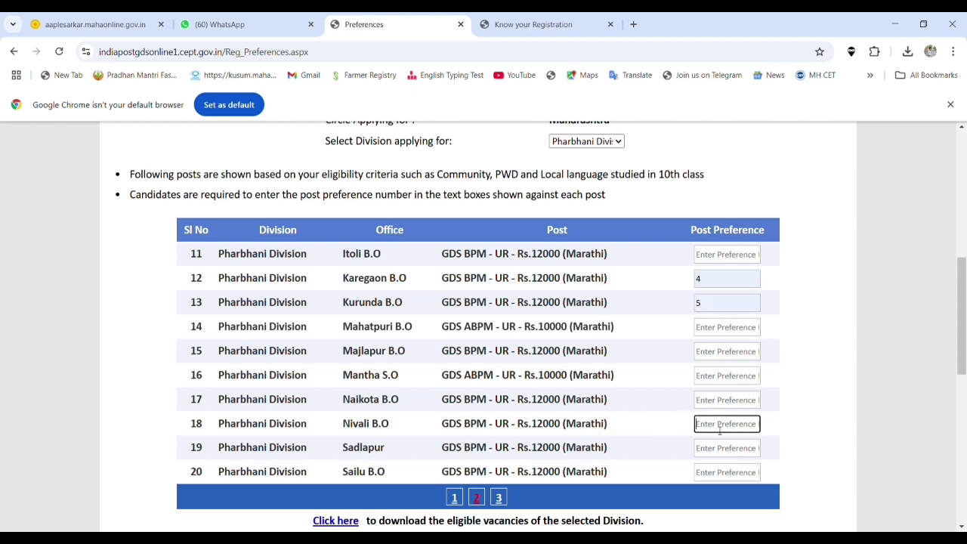
text(6)
scroll(103, 283, down, 5)
Step: Accept the declaration, save the post preferences and confirm final submission of the GDS application
click(114, 266)
scroll(239, 324, down, 2)
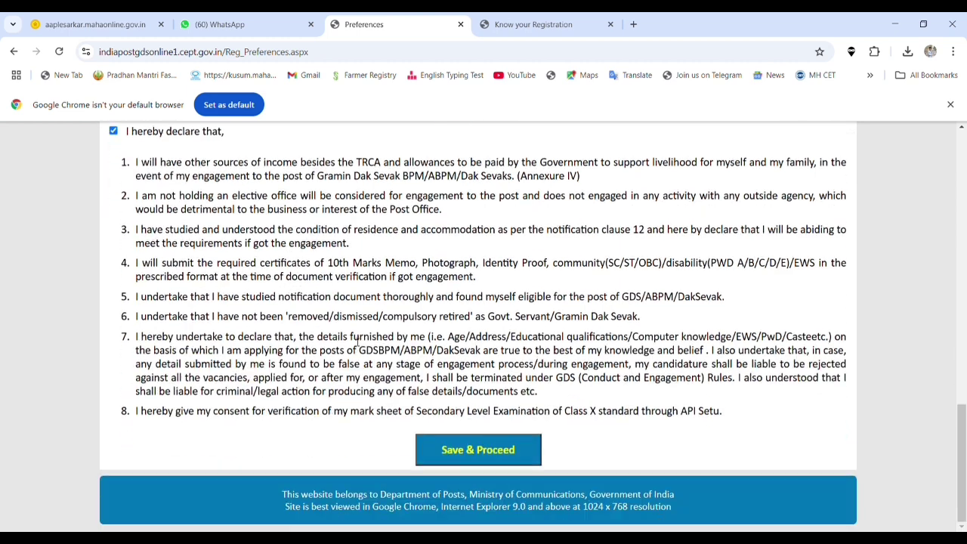
click(473, 452)
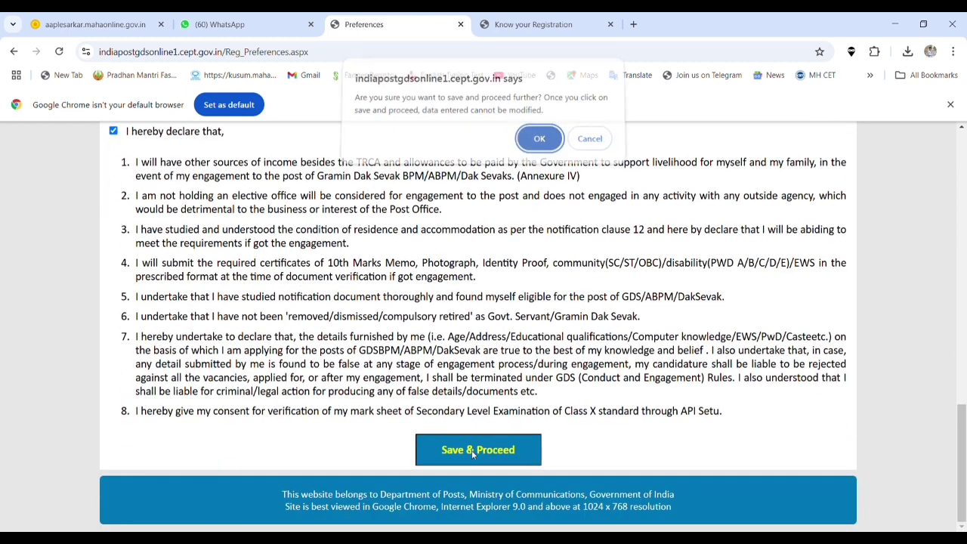
click(539, 138)
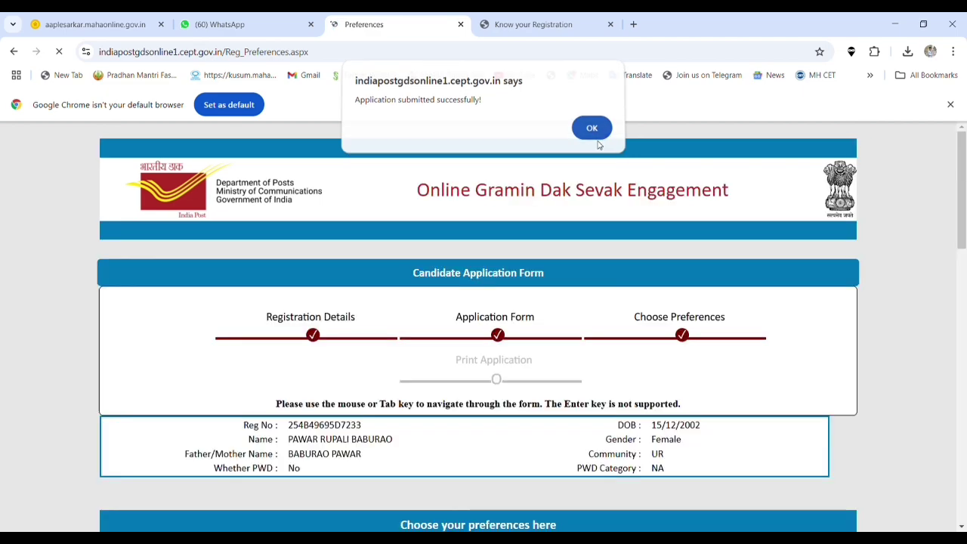
click(593, 137)
Step: Review the Application Print page listing all six preferences and print it
scroll(541, 257, down, 15)
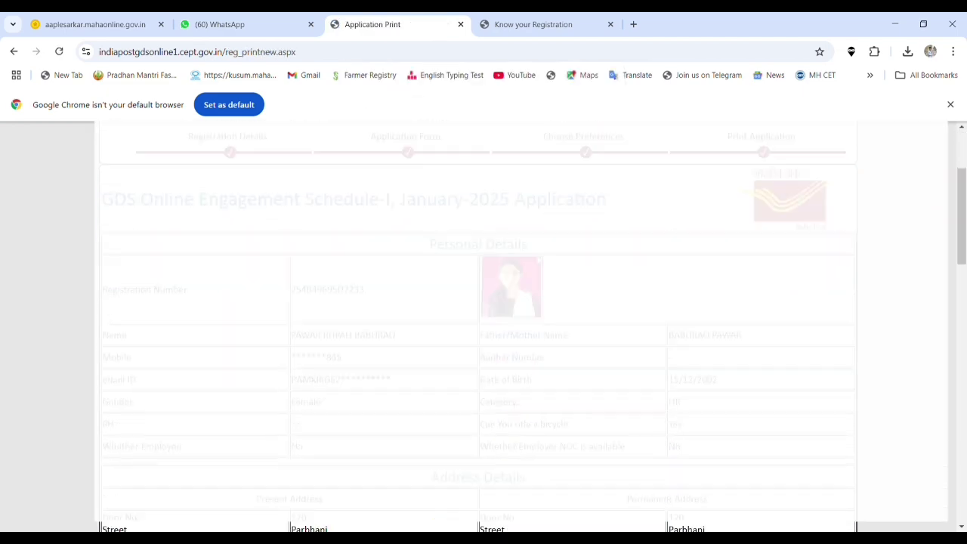
scroll(538, 259, down, 10)
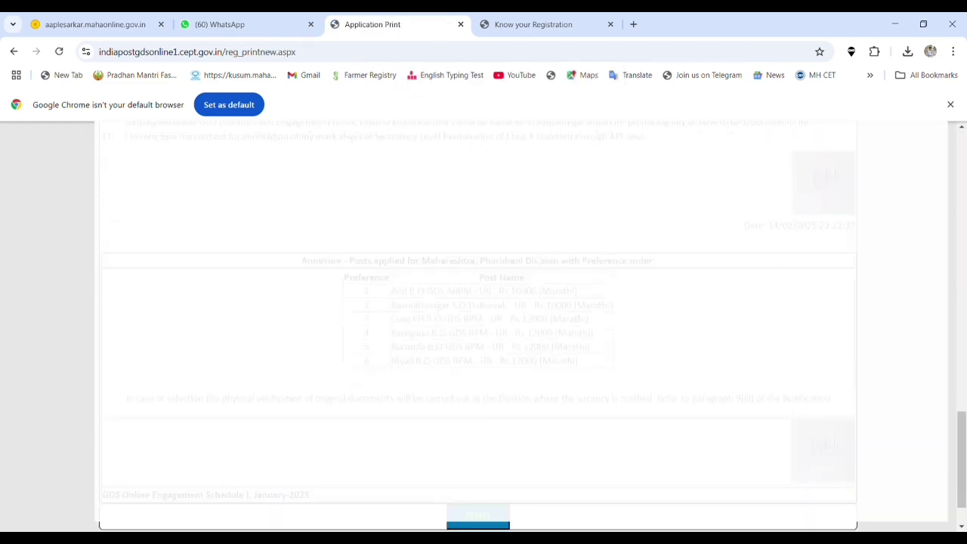
click(497, 451)
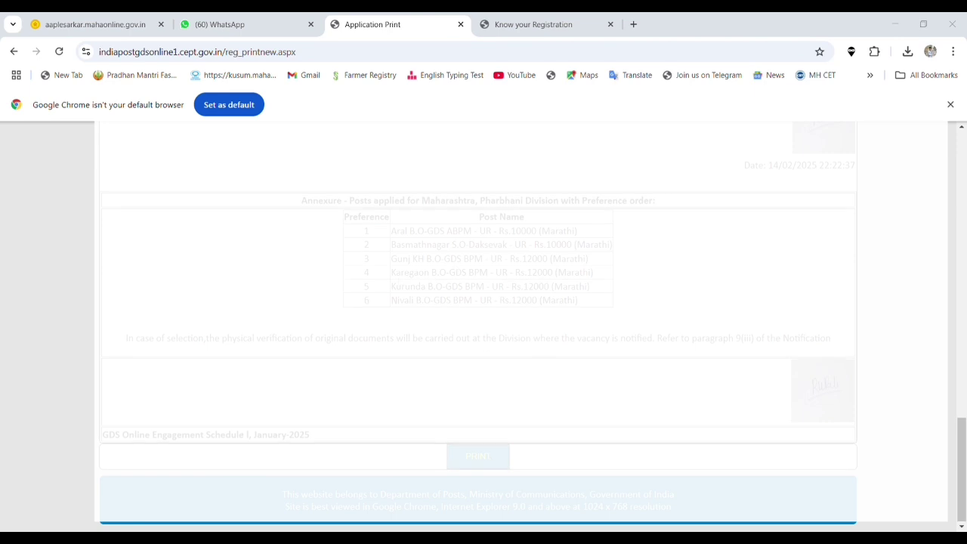